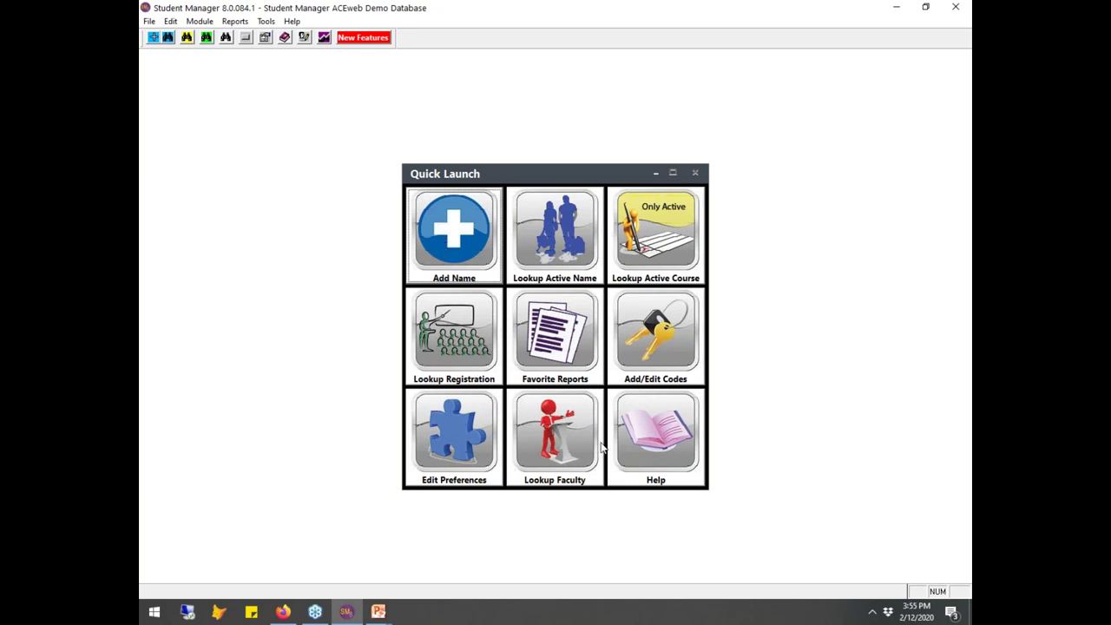
pyautogui.click(199, 21)
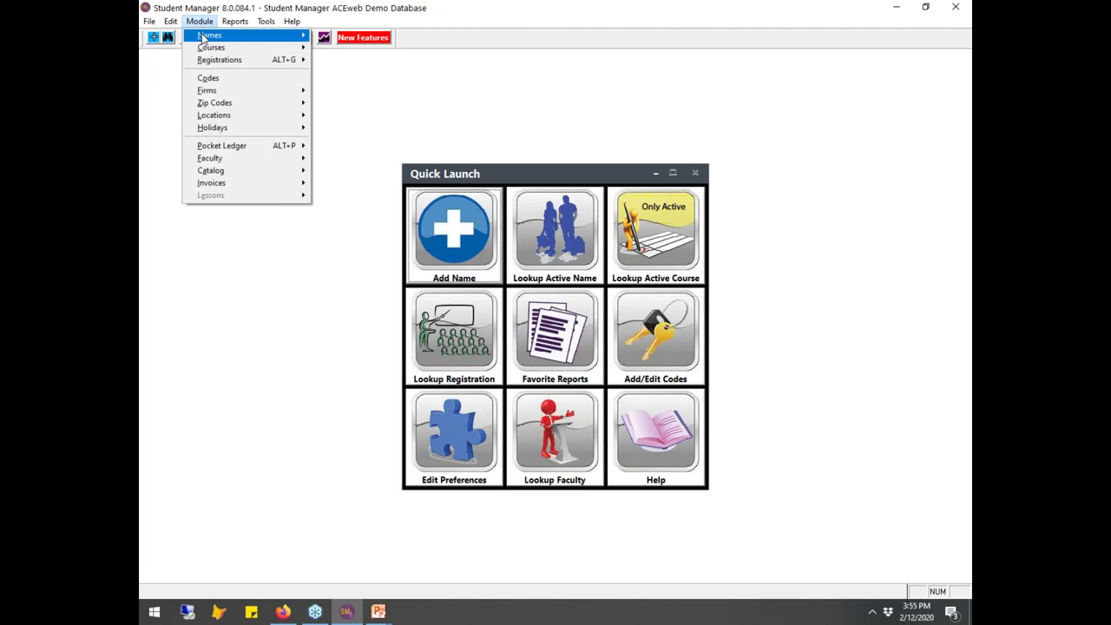
pyautogui.moveTo(202, 39)
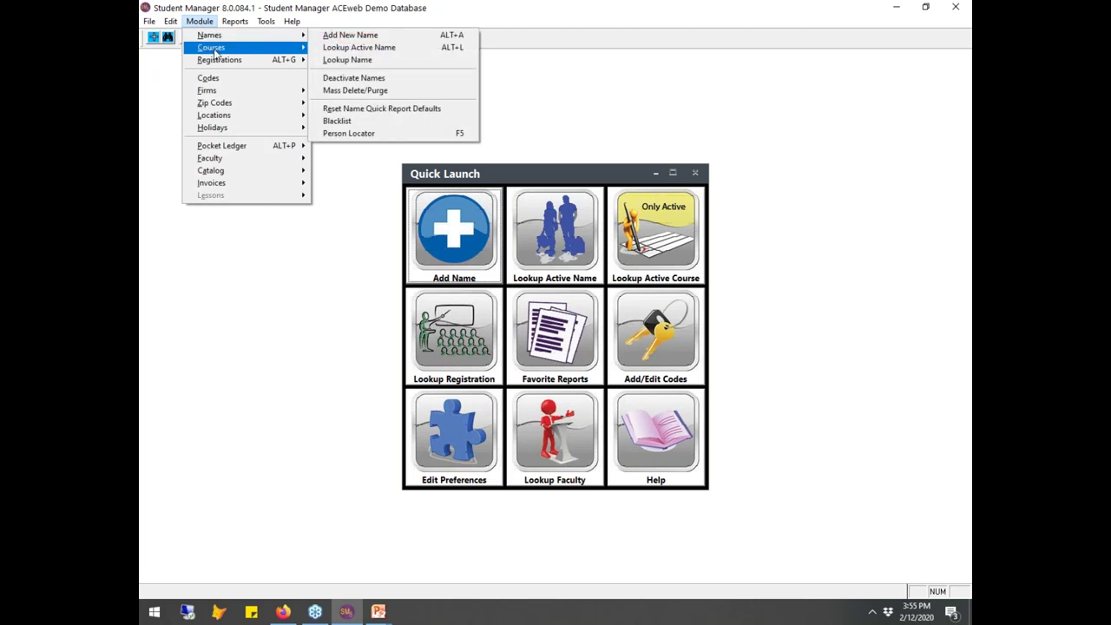
pyautogui.click(243, 316)
# Look up active names and filter the list by parts of a person's name
pyautogui.click(534, 280)
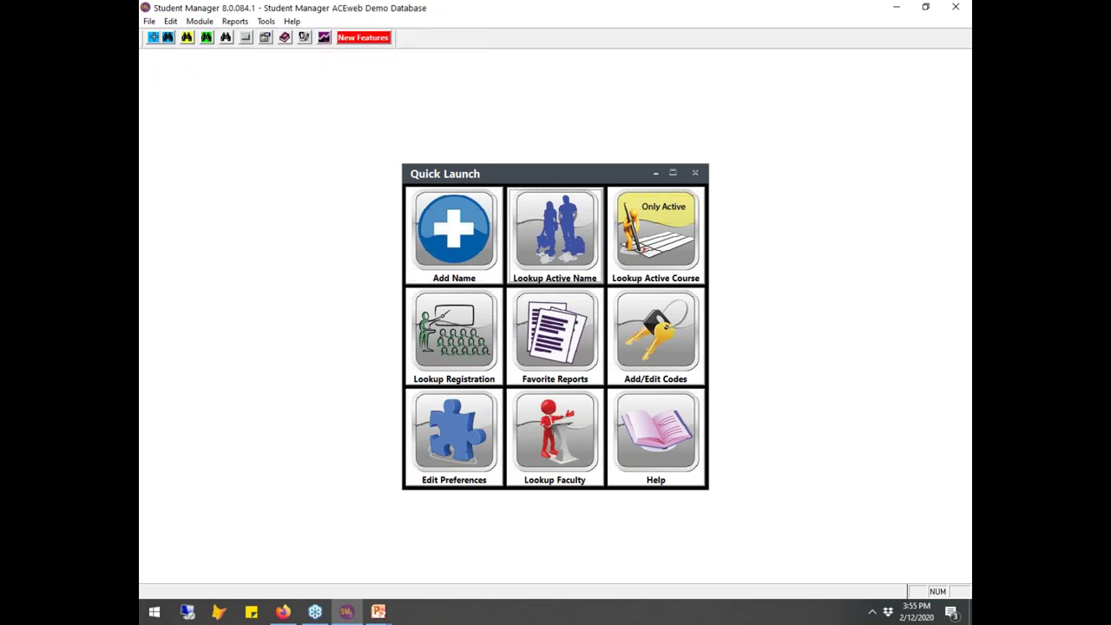
pyautogui.click(253, 270)
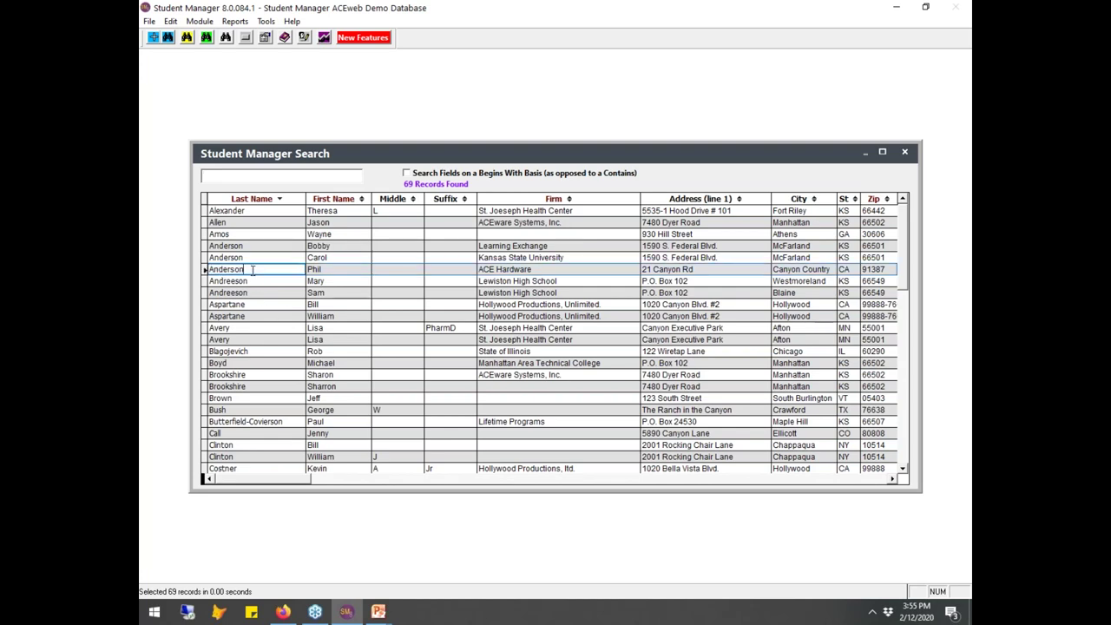
pyautogui.click(315, 175)
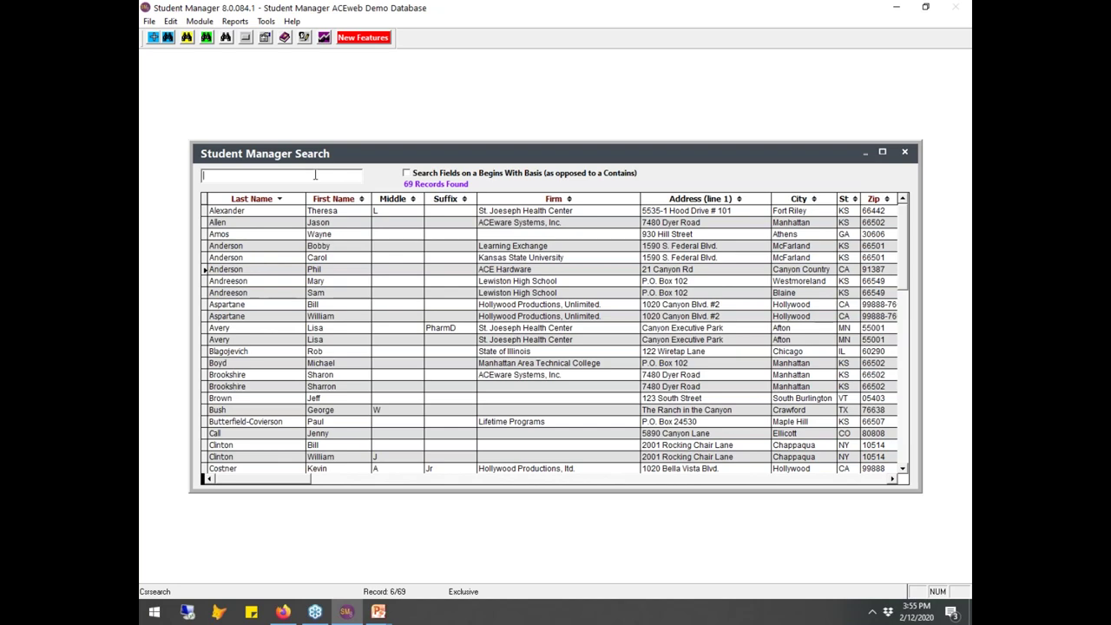
pyautogui.write('sha')
pyautogui.press('BackSpace')
pyautogui.press('BackSpace')
pyautogui.press('BackSpace')
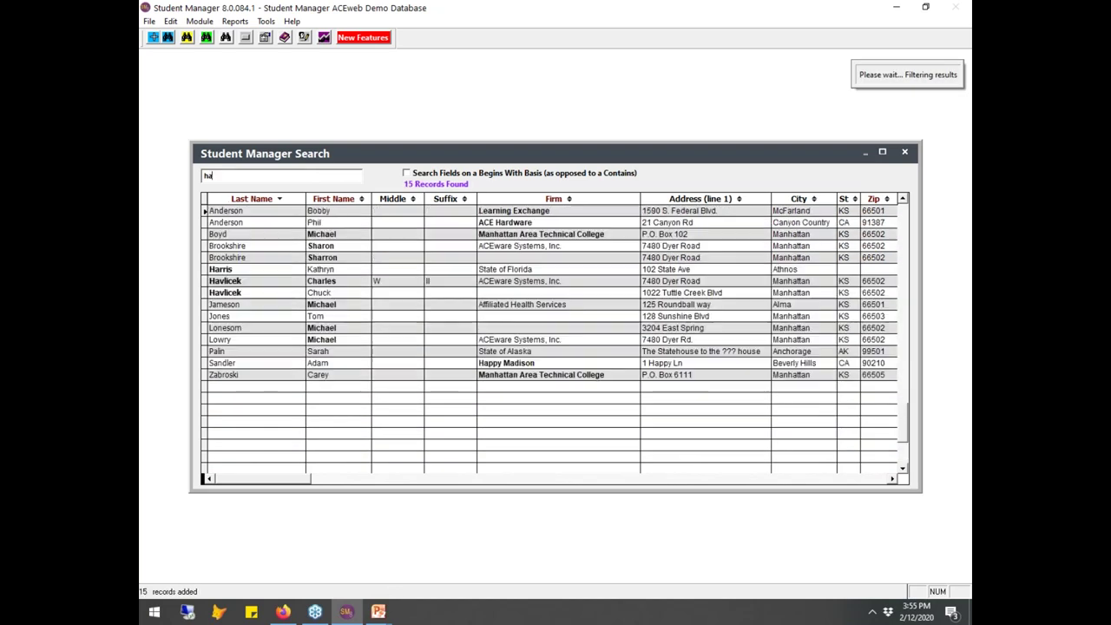
pyautogui.write('ch')
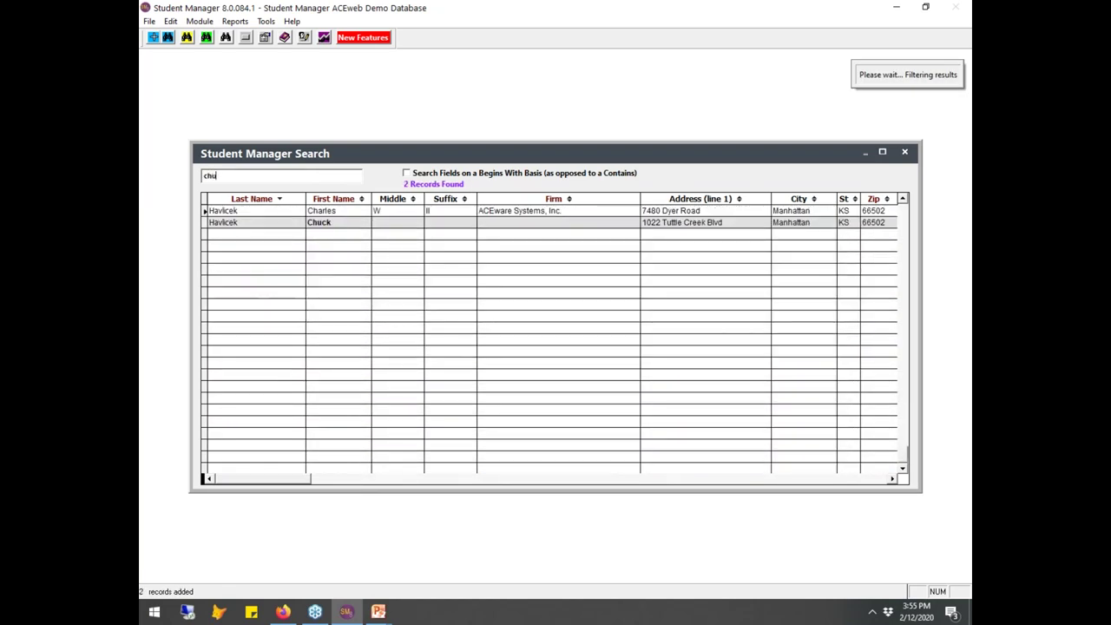
pyautogui.write('c')
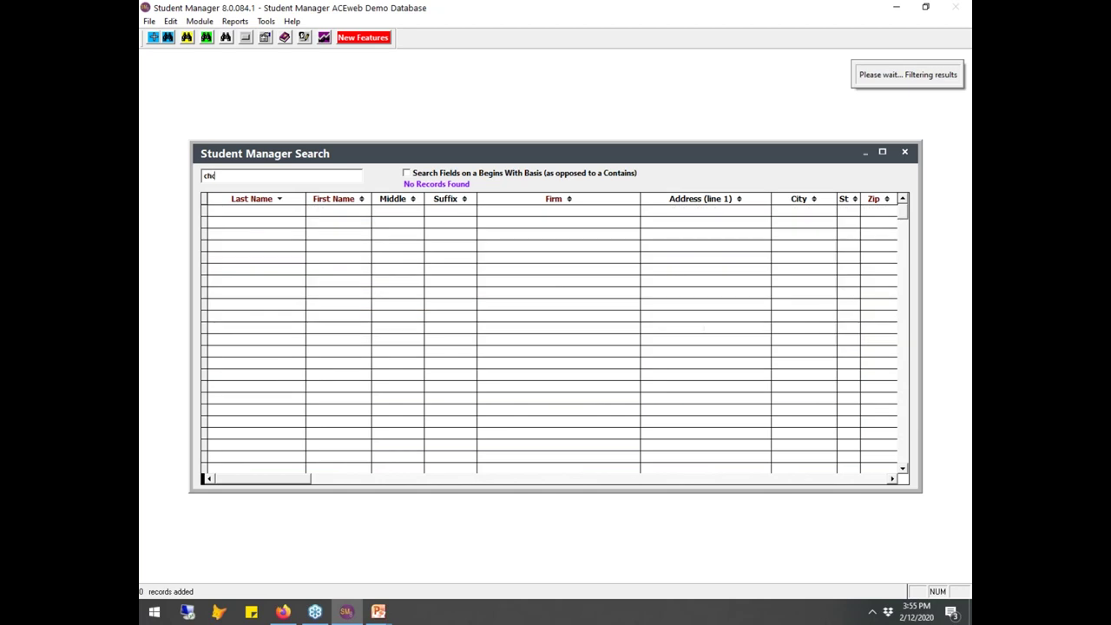
pyautogui.press('BackSpace')
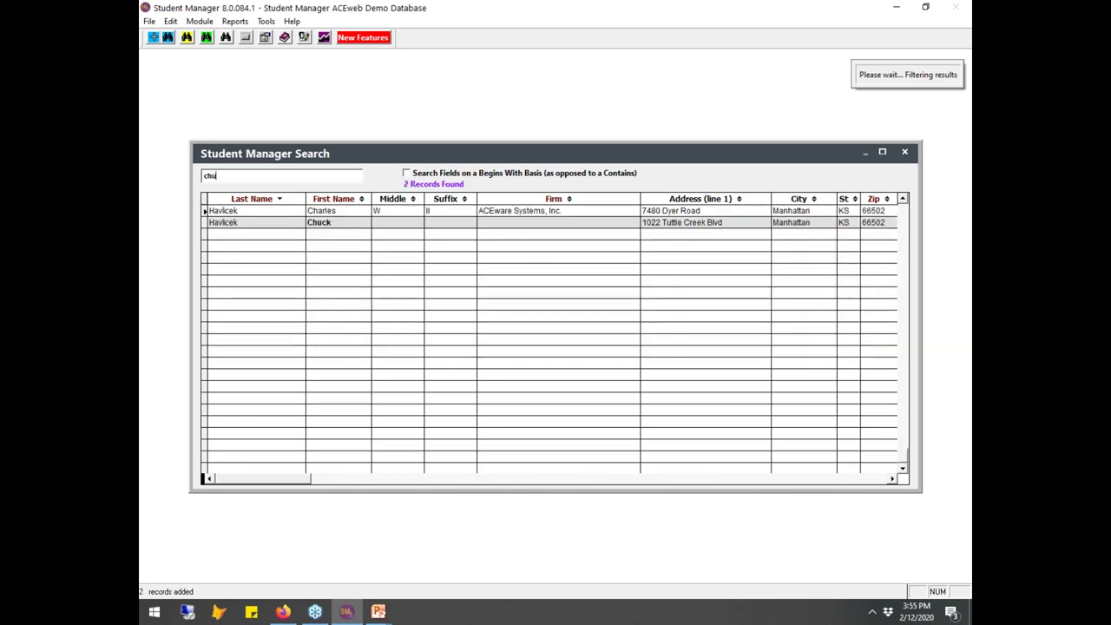
# Filter the active names by "ace" and open the ACEware Systems person record with middle initial W, dismissing the special needs notice
pyautogui.press('BackSpace')
pyautogui.press('BackSpace')
pyautogui.write('ace')
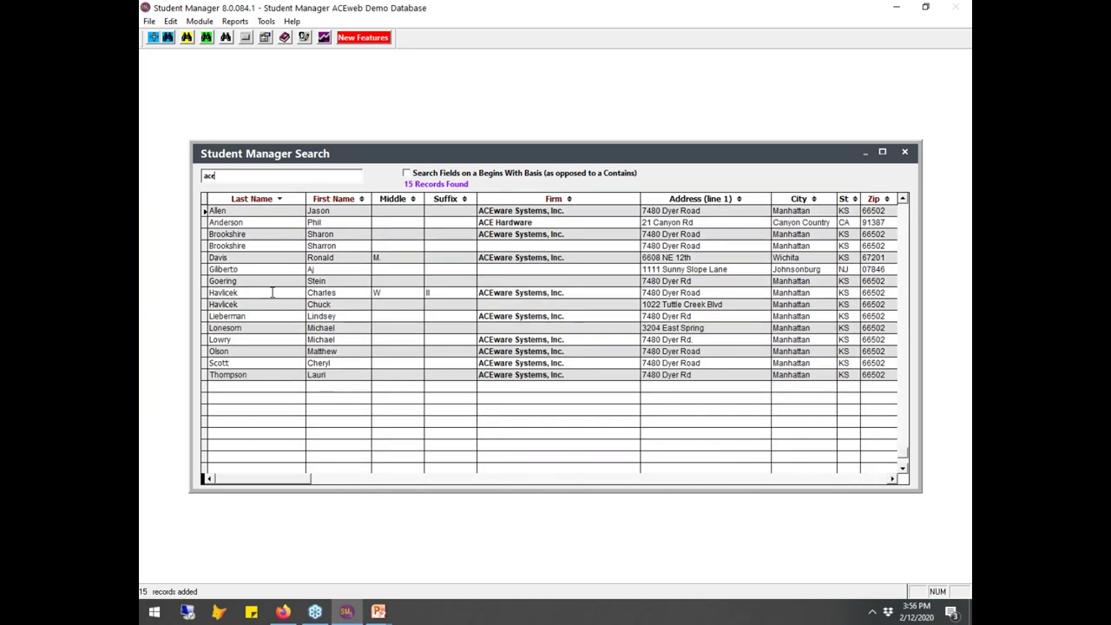
pyautogui.doubleClick(273, 292)
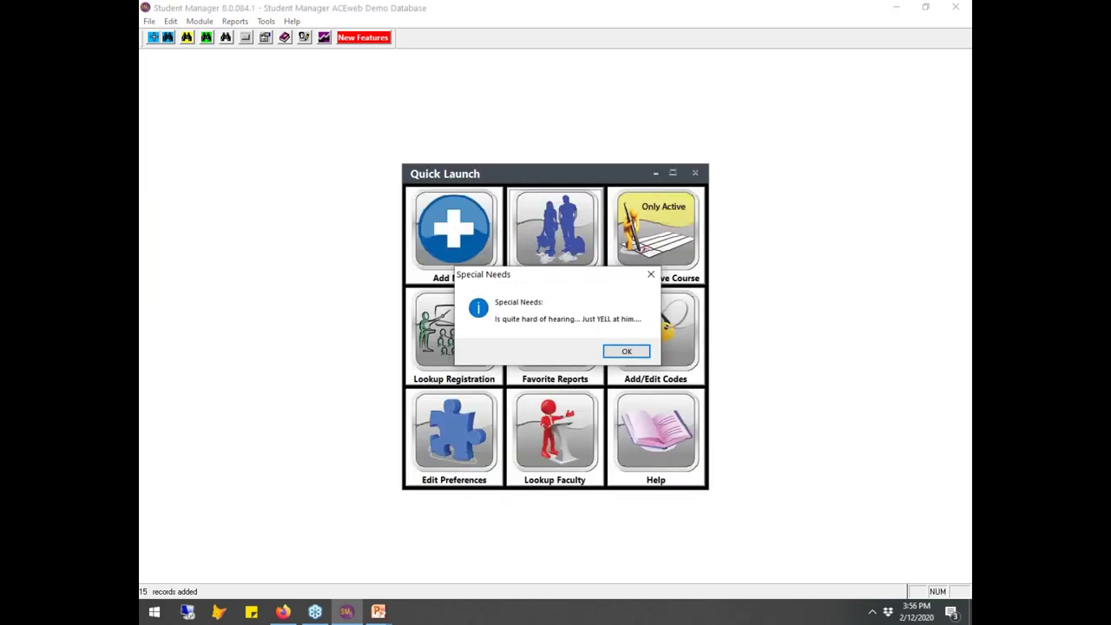
pyautogui.click(606, 346)
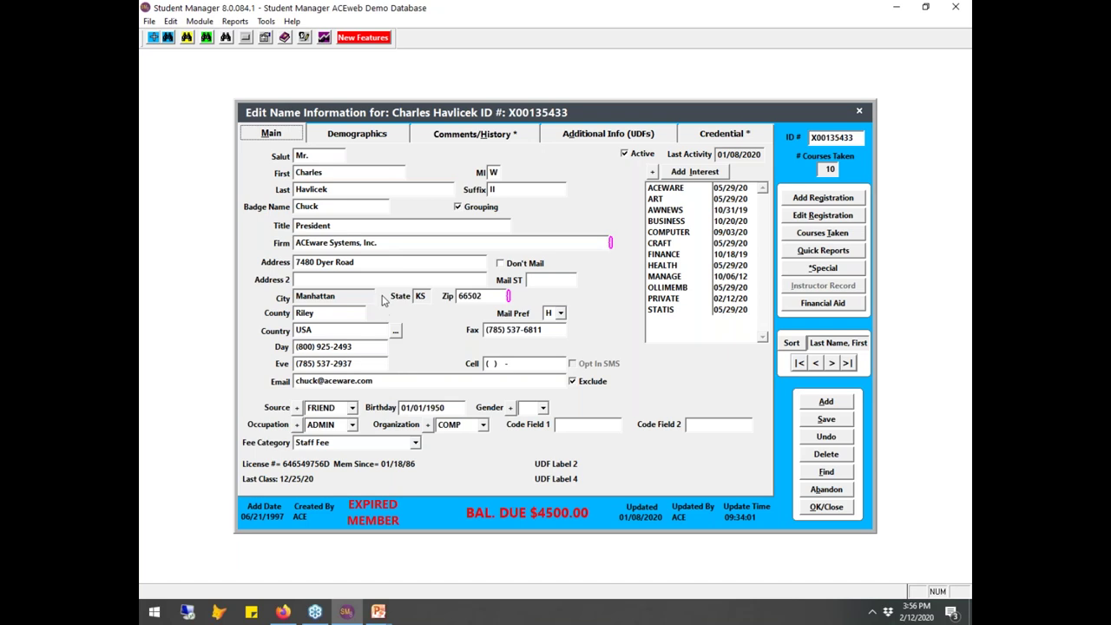
# Review the name record's demographics, comments and history, additional info (UDFs) and credentials, and close the record
pyautogui.doubleClick(398, 244)
pyautogui.click(820, 484)
pyautogui.click(391, 143)
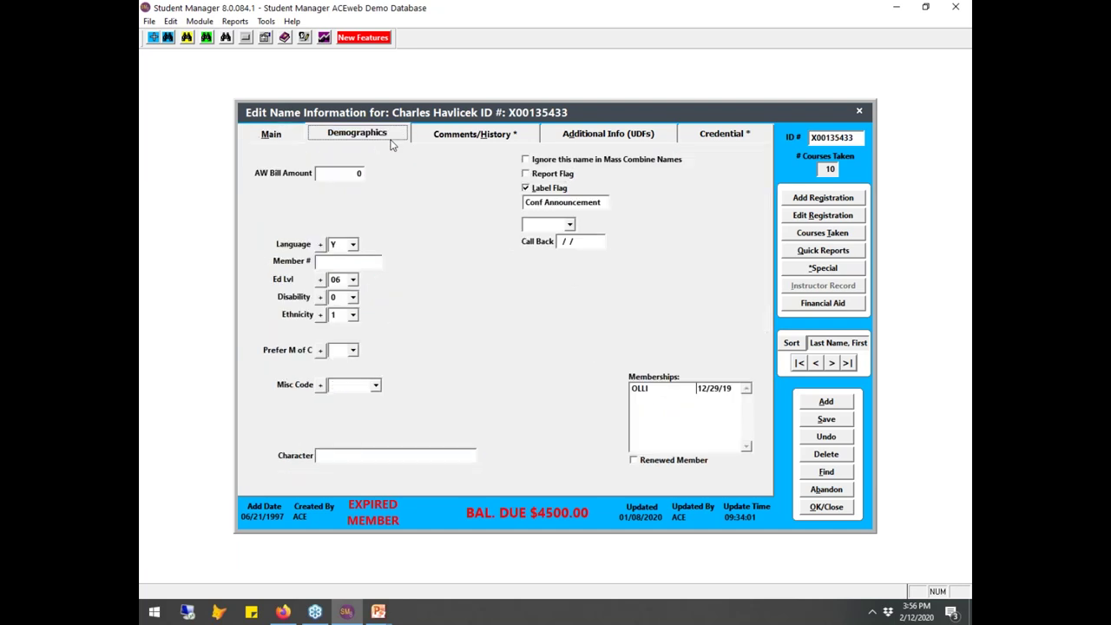
pyautogui.click(453, 134)
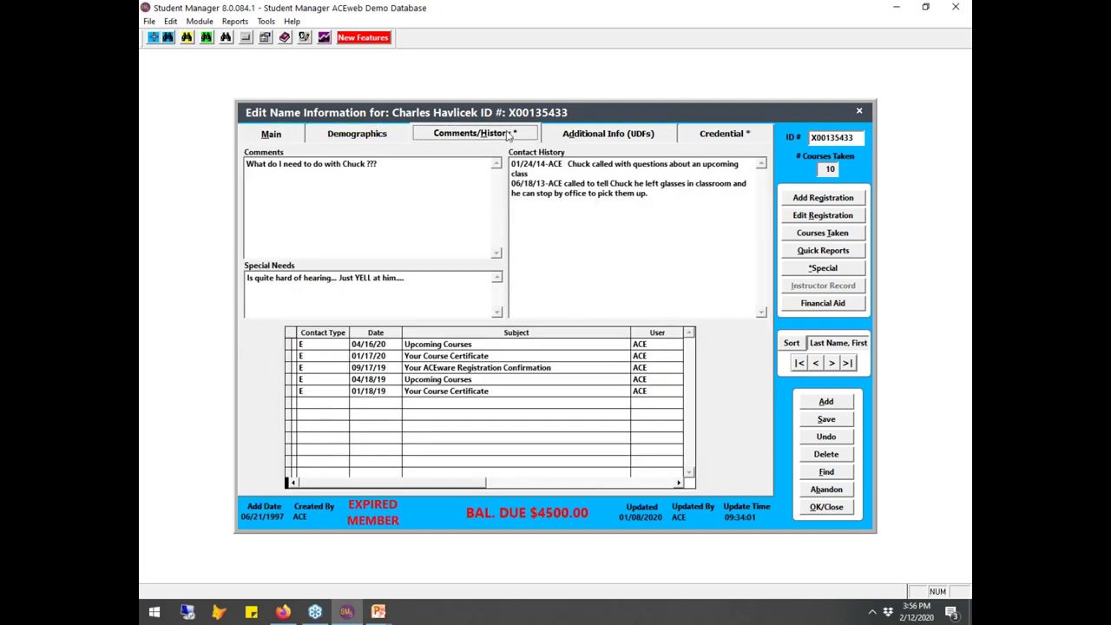
pyautogui.click(597, 134)
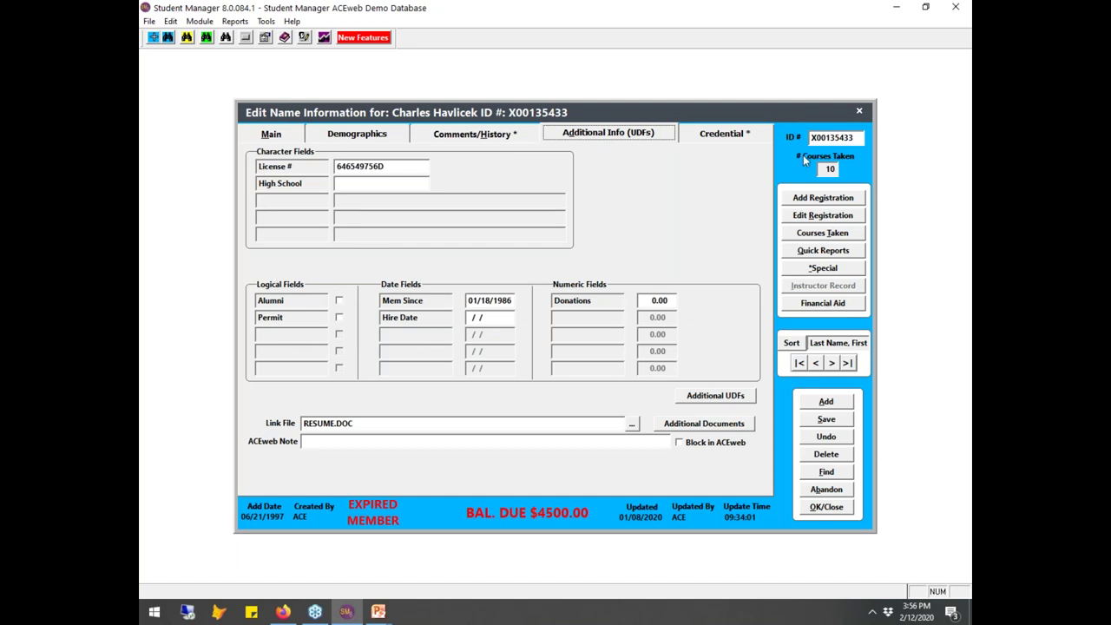
pyautogui.click(705, 133)
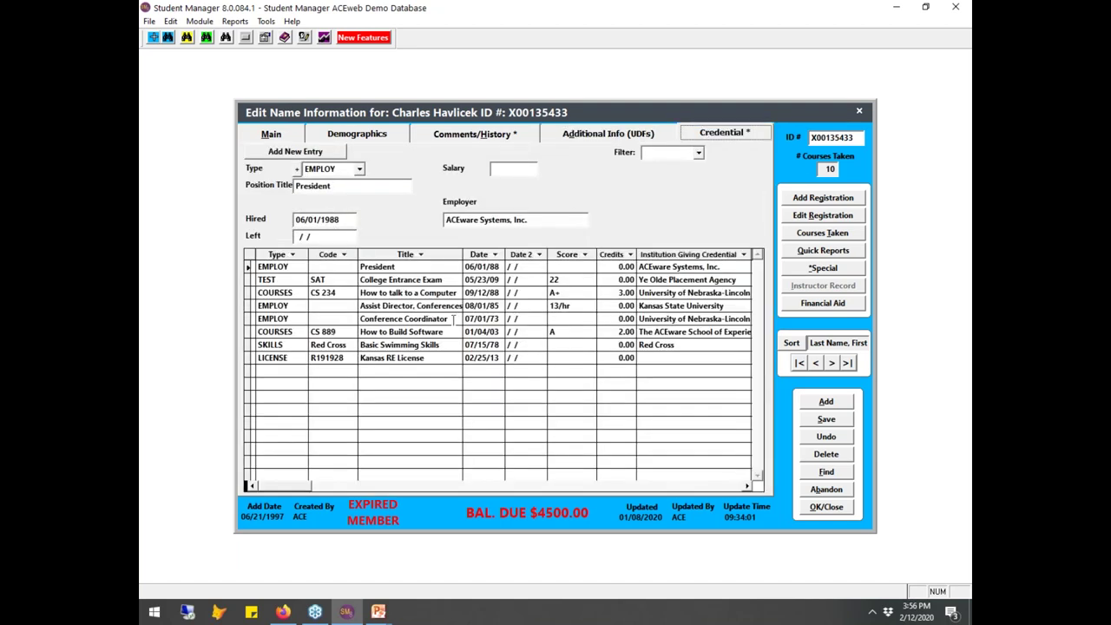
pyautogui.click(285, 135)
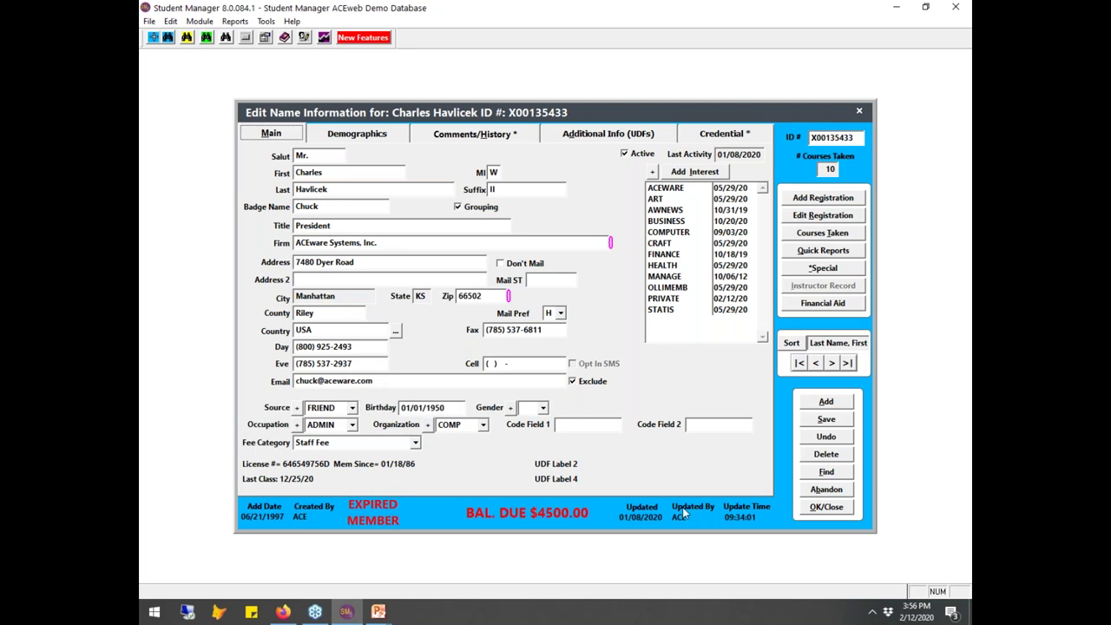
pyautogui.click(826, 507)
# Examine the enabled fields and system behavior preferences for Names and leave the preferences without saving
pyautogui.click(453, 434)
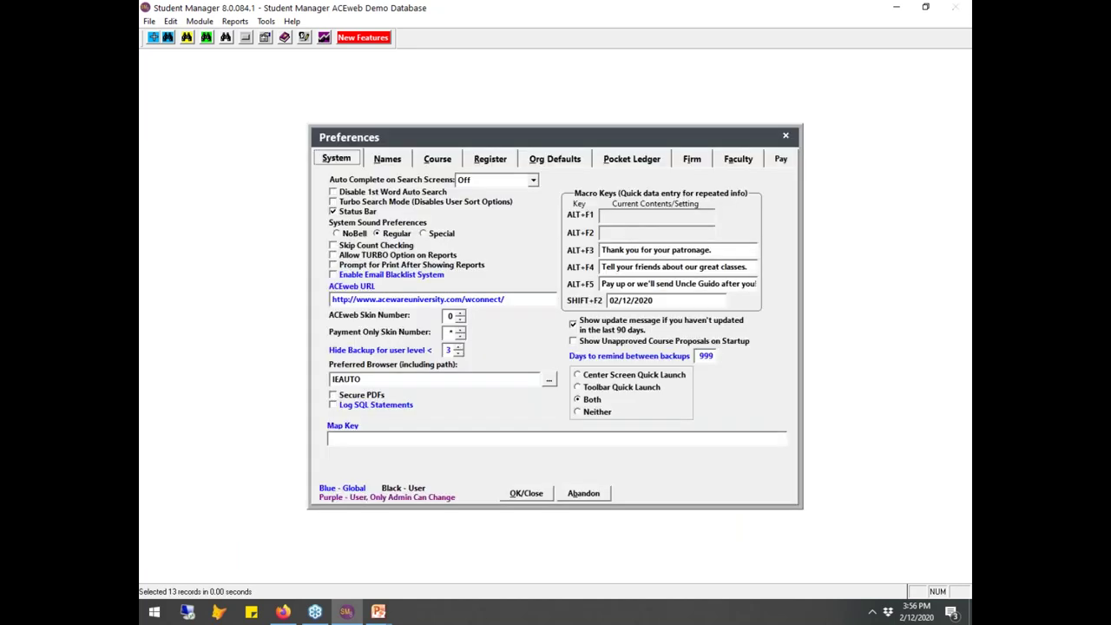
pyautogui.click(402, 163)
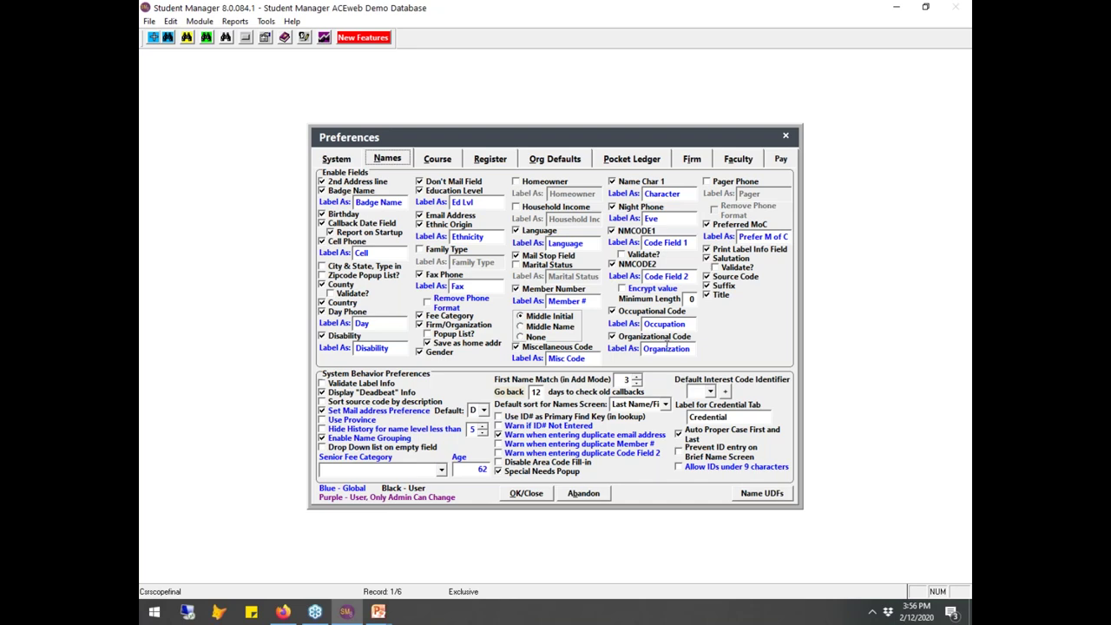
pyautogui.click(583, 493)
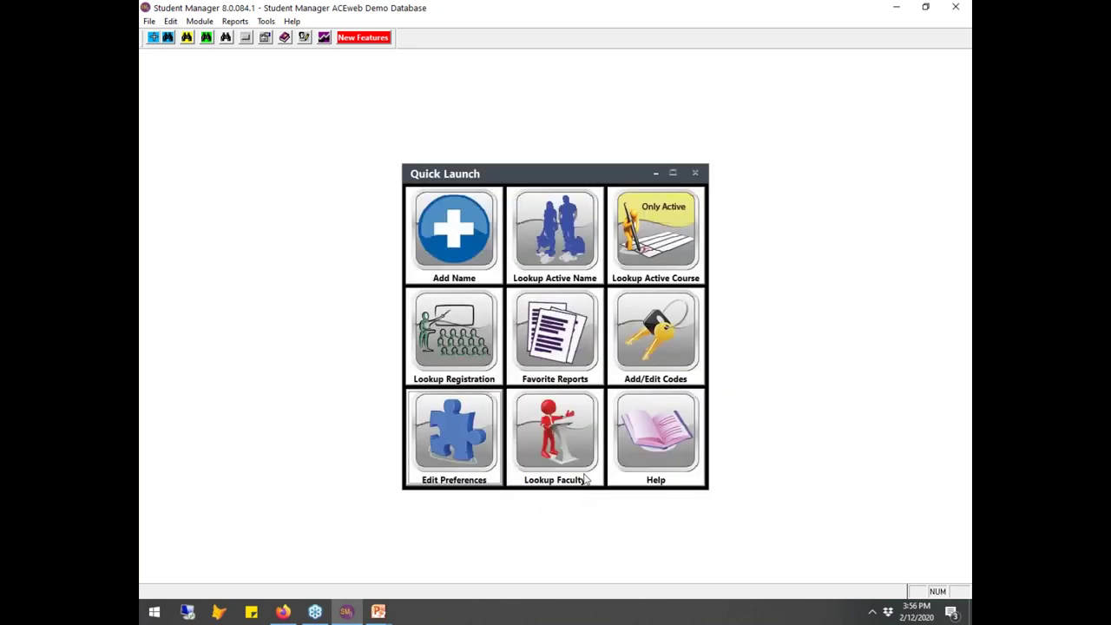
# Look up active courses, filter the list by the course number prefix "20s" and clear the filter
pyautogui.click(653, 262)
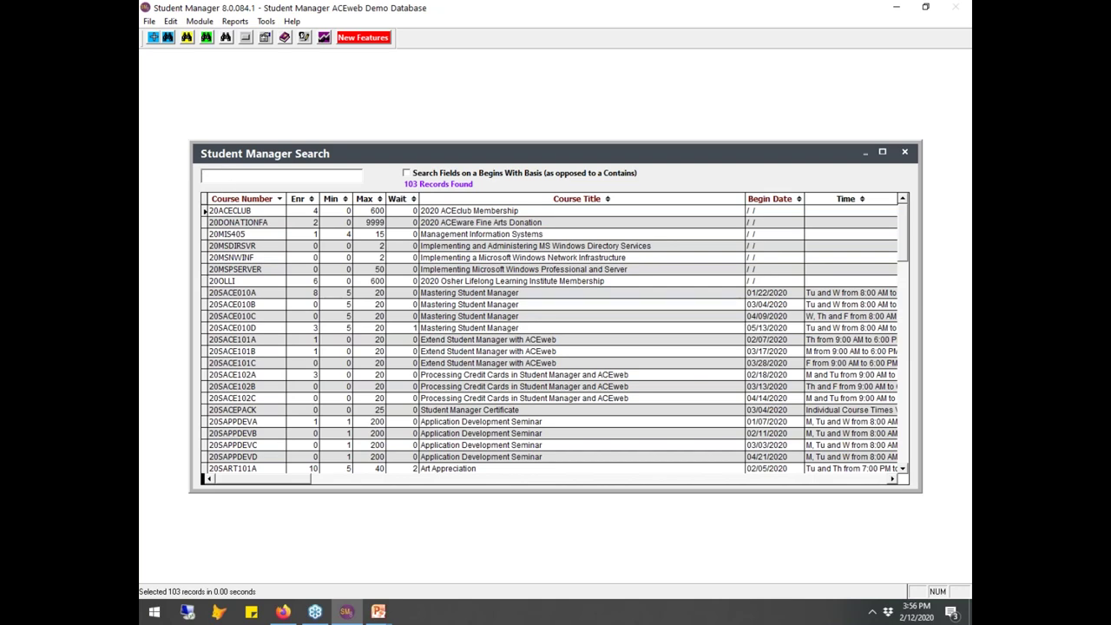
pyautogui.write('20s')
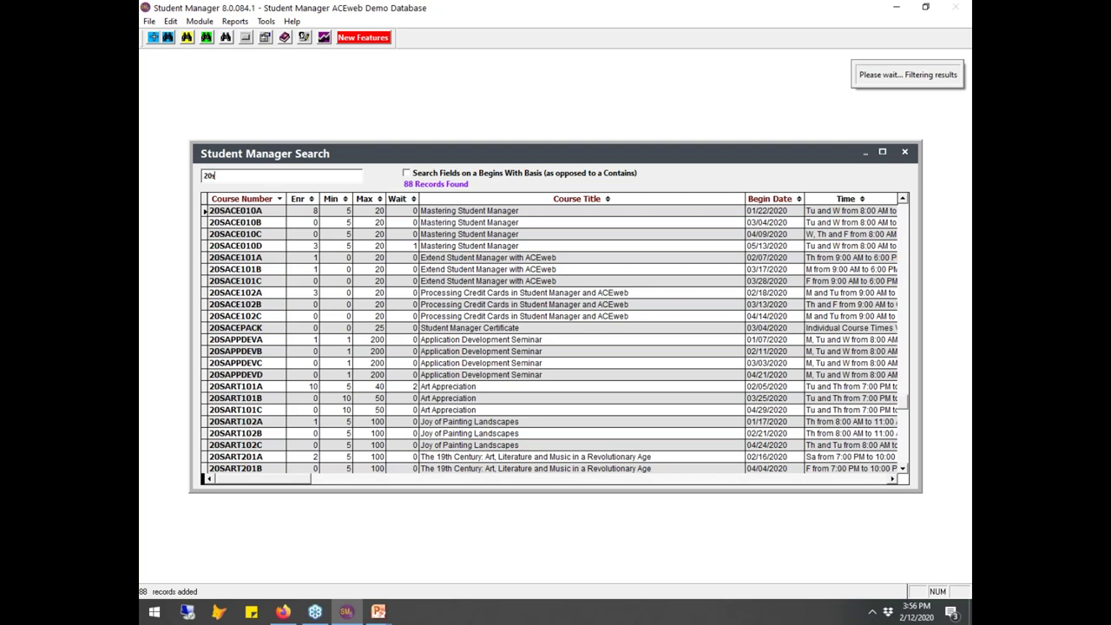
pyautogui.press('Insert')
pyautogui.press('BackSpace')
pyautogui.press('BackSpace')
pyautogui.press('BackSpace')
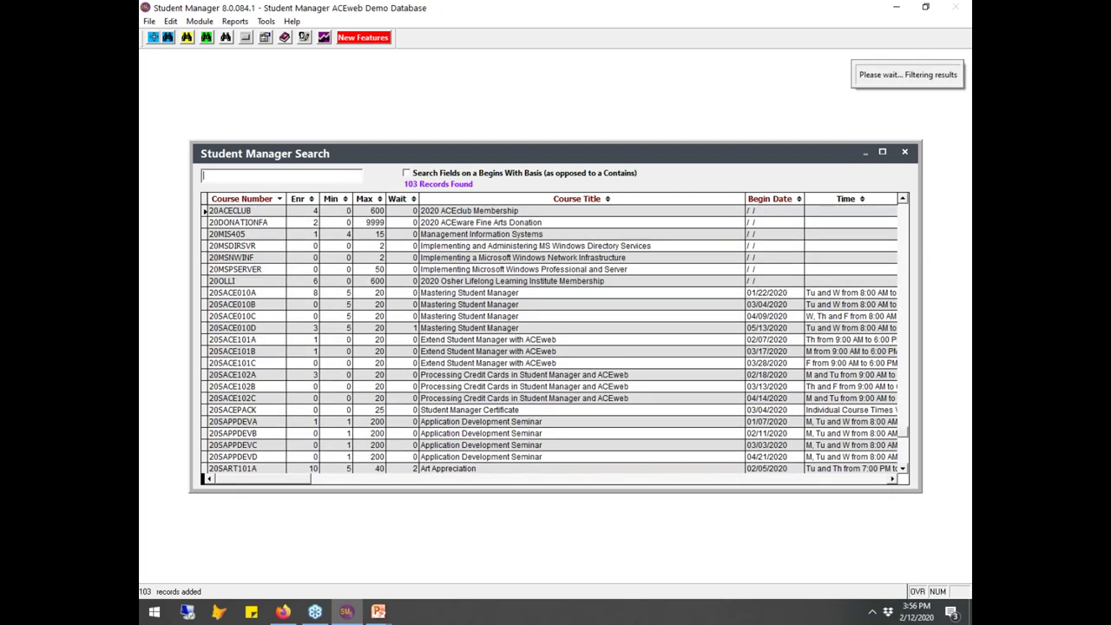
# Filter the active courses by "master" and open the Mastering Student Manager course 20SACE010A
pyautogui.write('maste')
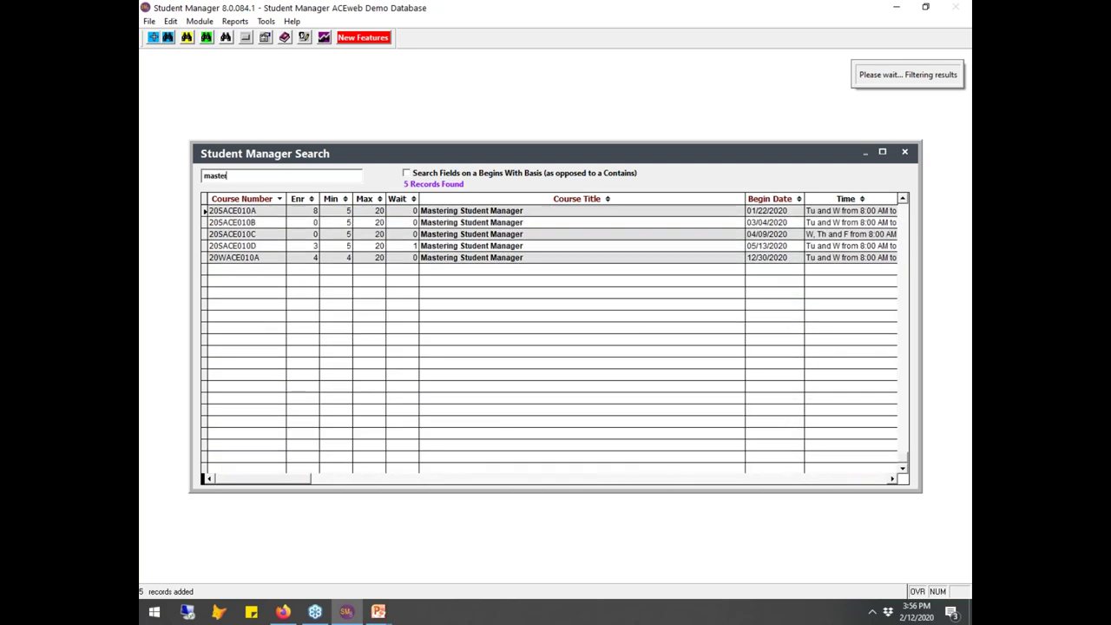
pyautogui.click(271, 210)
pyautogui.doubleClick(271, 211)
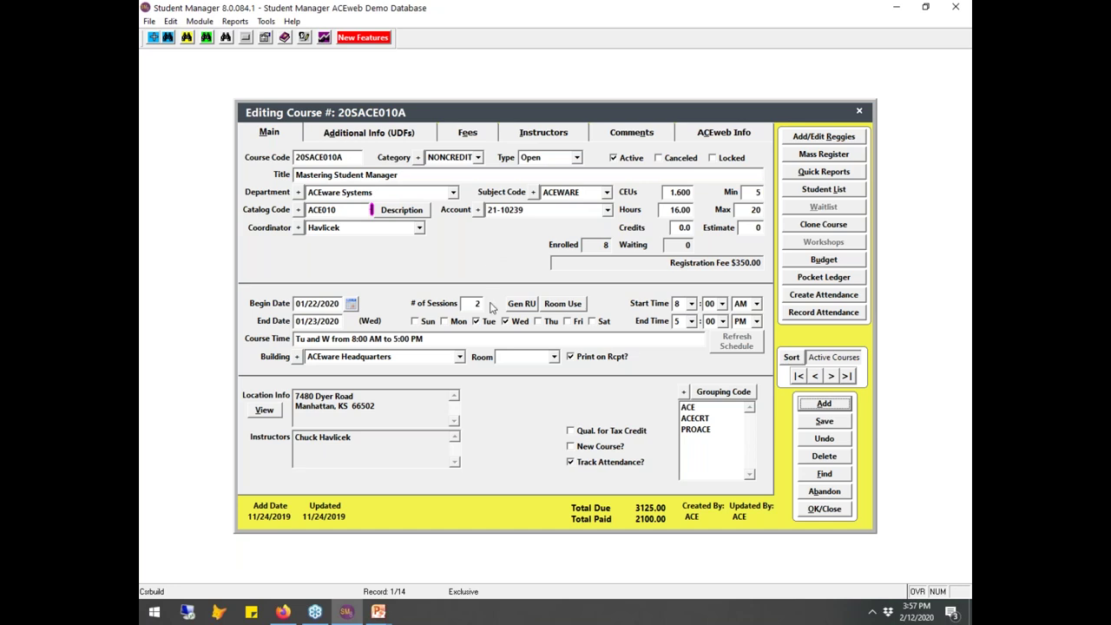
# Review the course's ACE010 catalog description, fees, instructors, comments and ACEweb publishing settings
pyautogui.click(408, 216)
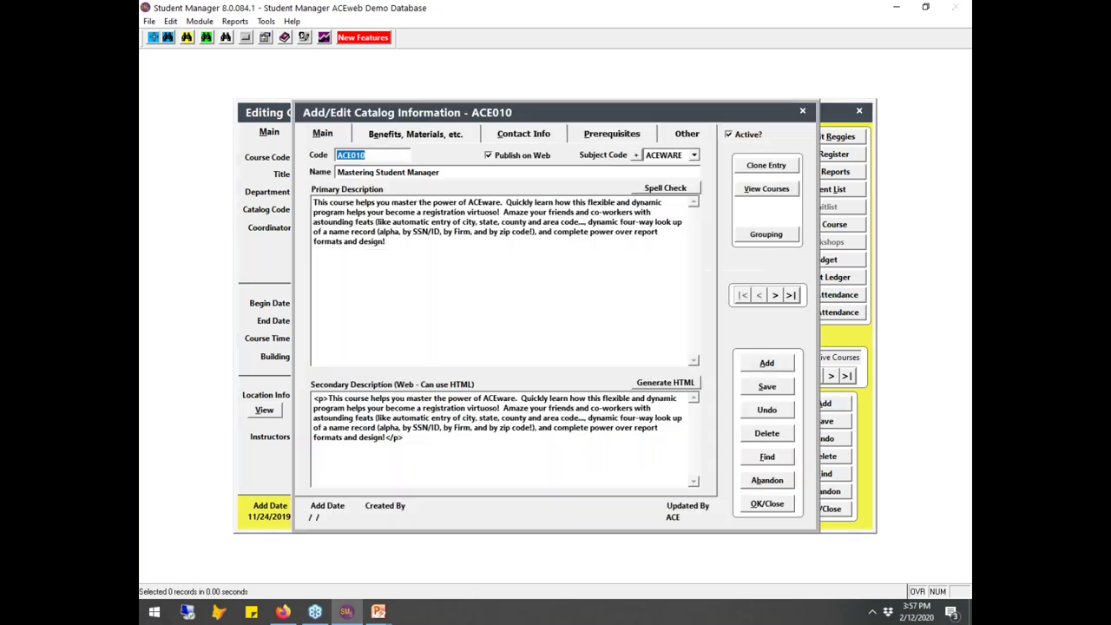
pyautogui.click(777, 483)
pyautogui.click(468, 132)
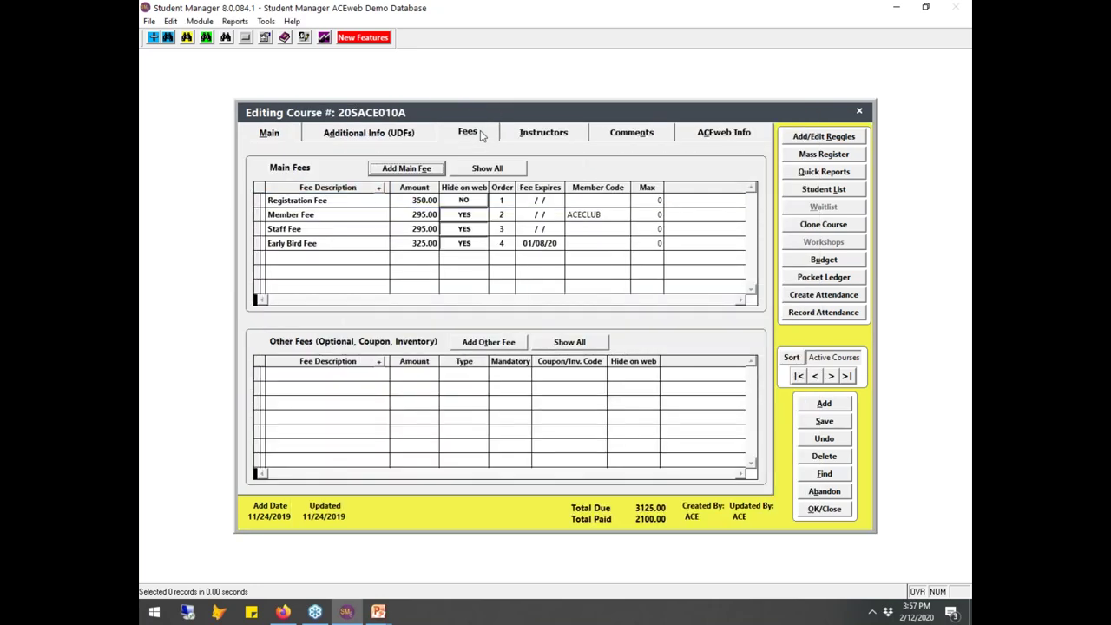
pyautogui.click(555, 132)
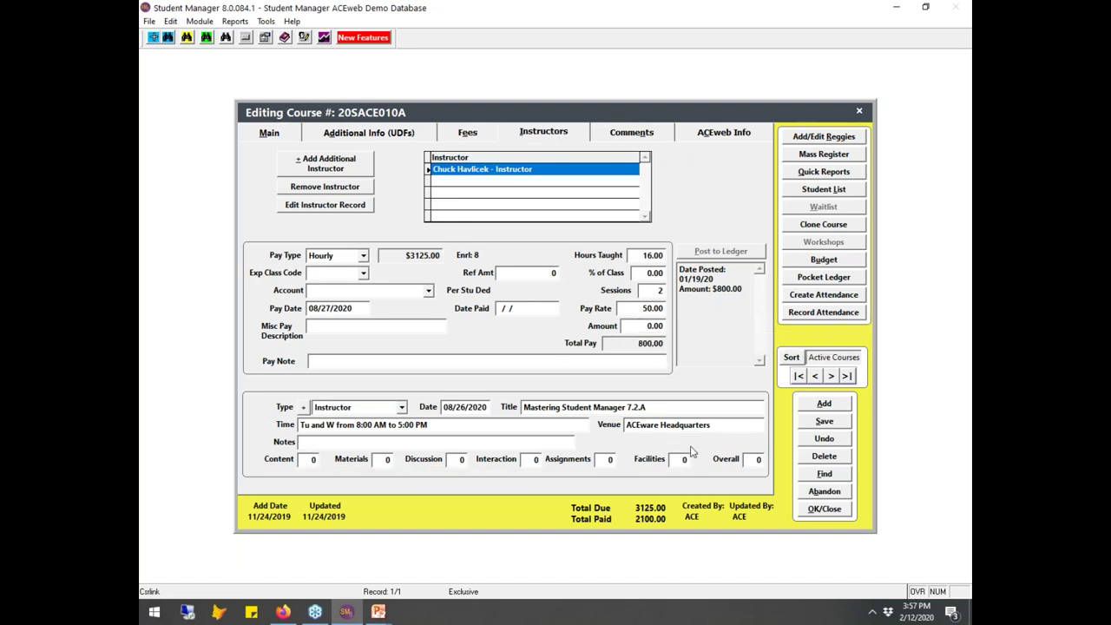
pyautogui.click(627, 133)
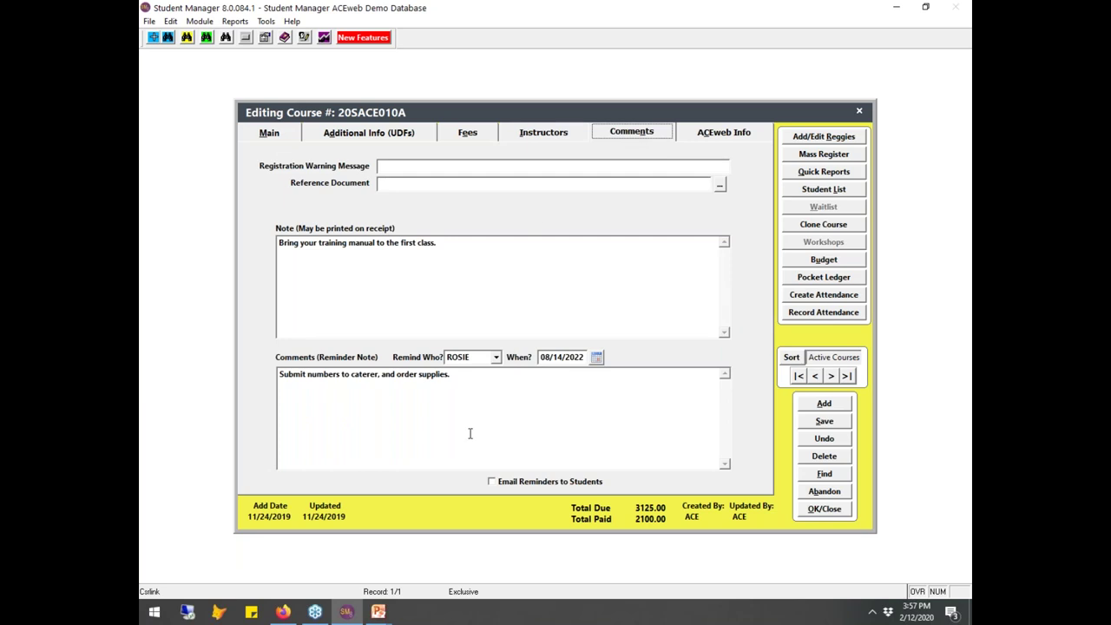
pyautogui.click(704, 135)
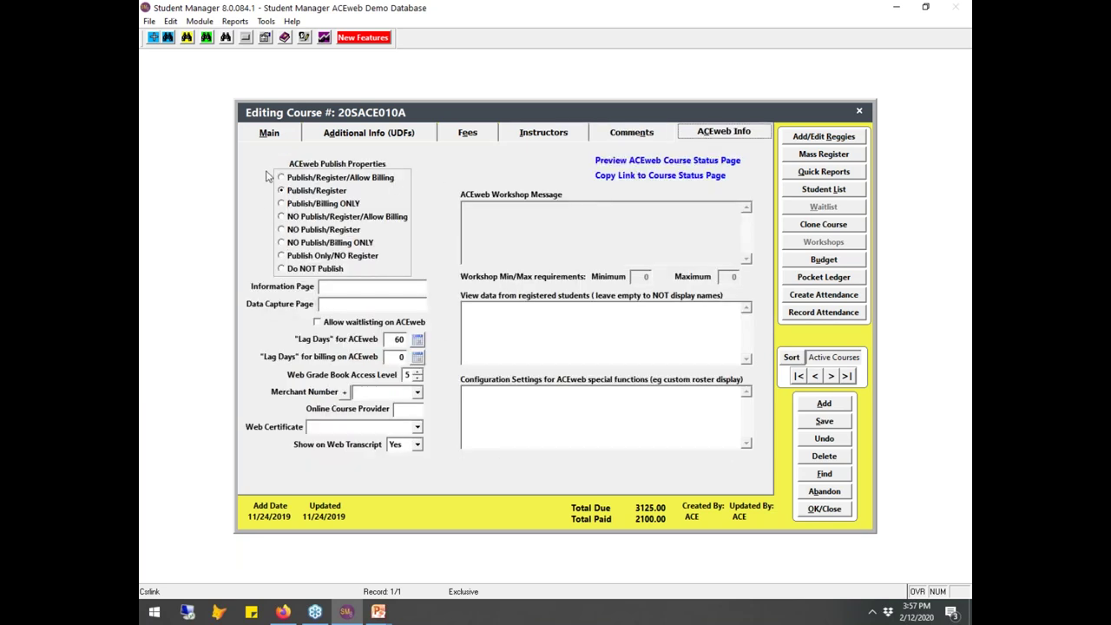
# Return to the course's main details, view its student registrations and close the registration record
pyautogui.click(270, 134)
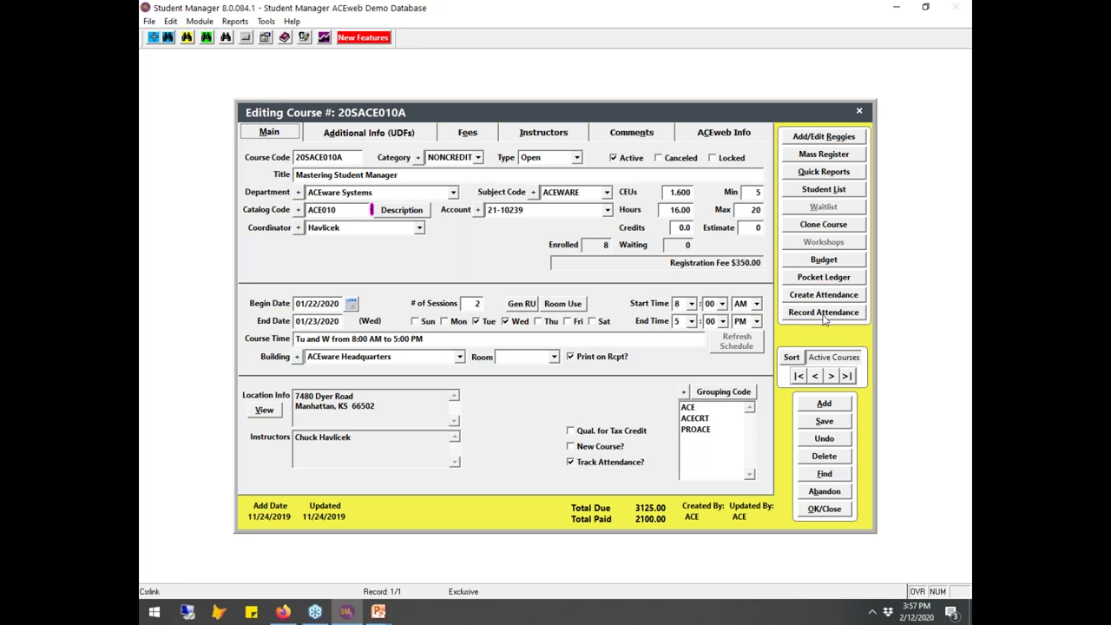
pyautogui.click(824, 137)
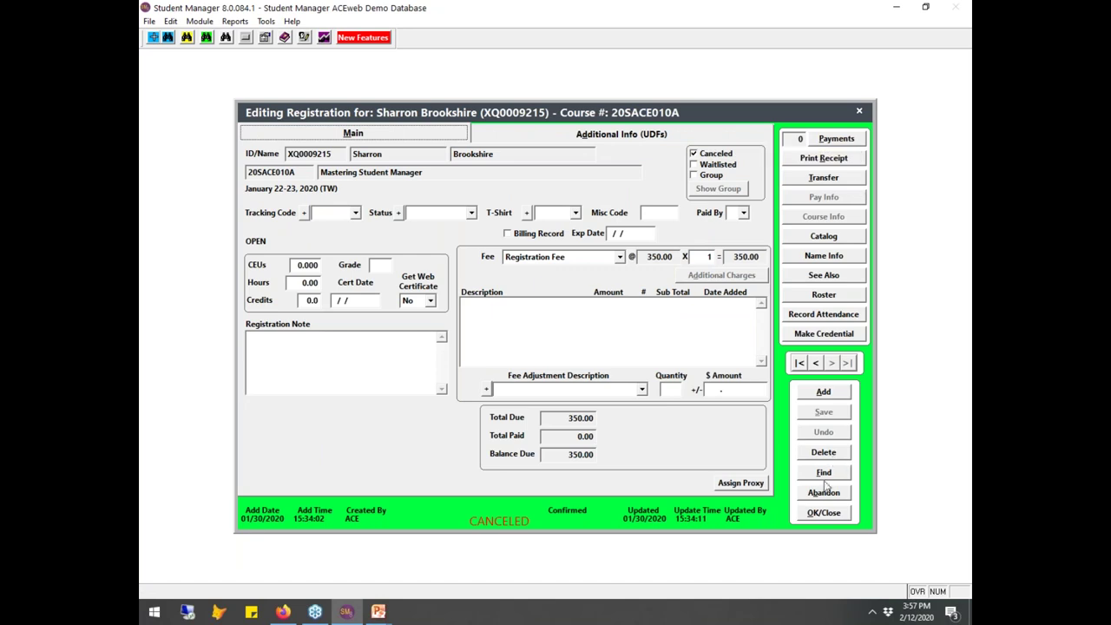
pyautogui.press('Escape')
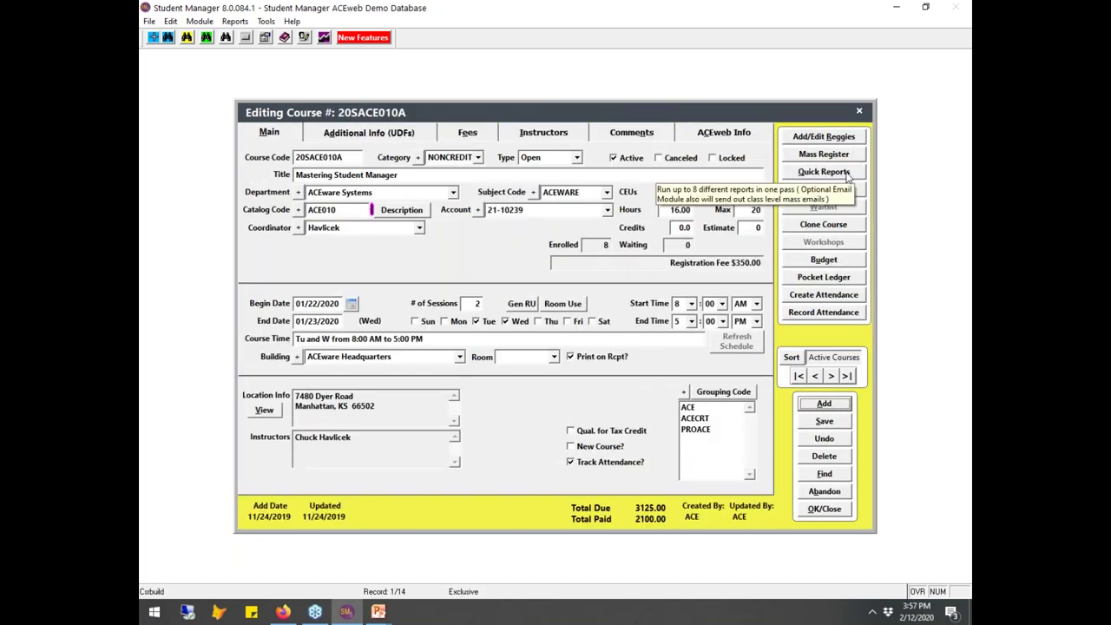
# Run the course's quick reports with preview, excluding Mailing Labels, One-Line One Reg (Deadbeat) and Class Description
pyautogui.click(846, 173)
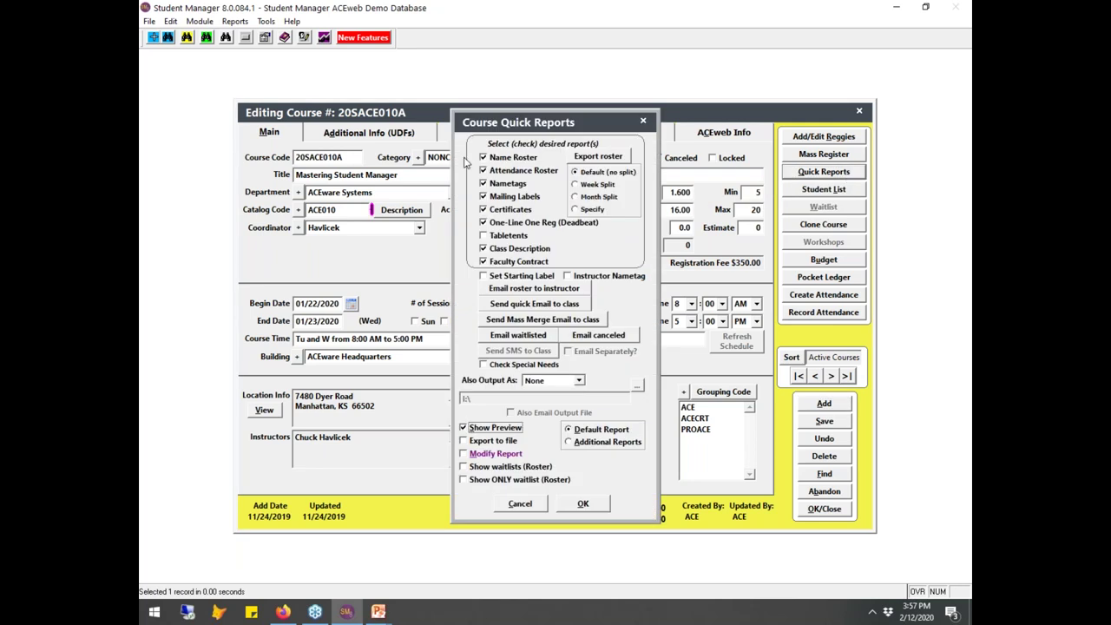
pyautogui.click(483, 197)
pyautogui.click(483, 222)
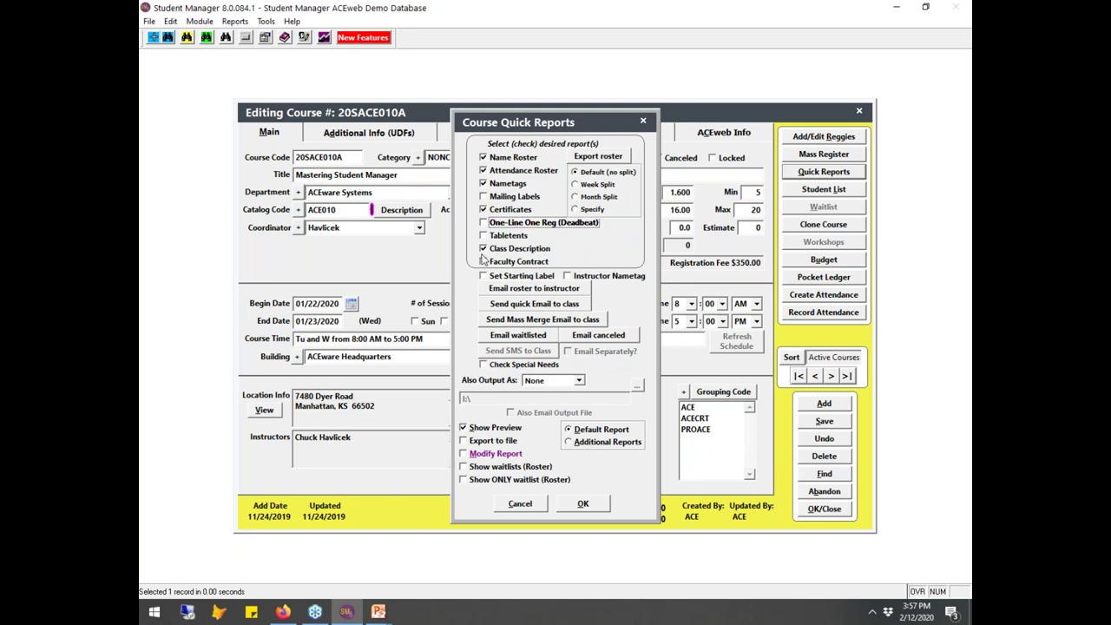
pyautogui.click(483, 249)
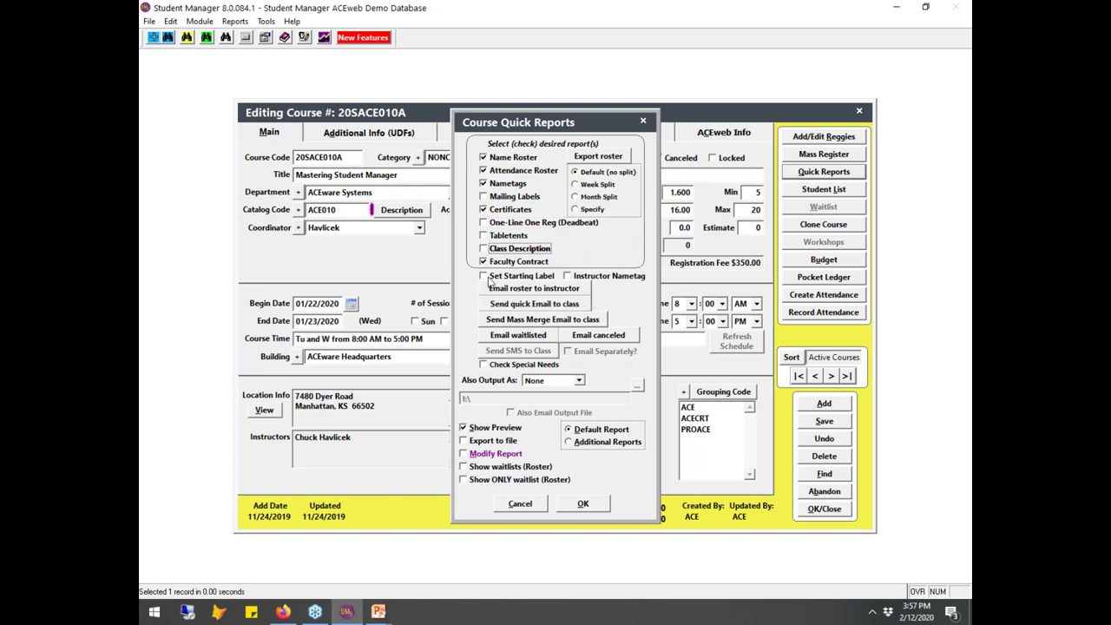
pyautogui.click(584, 504)
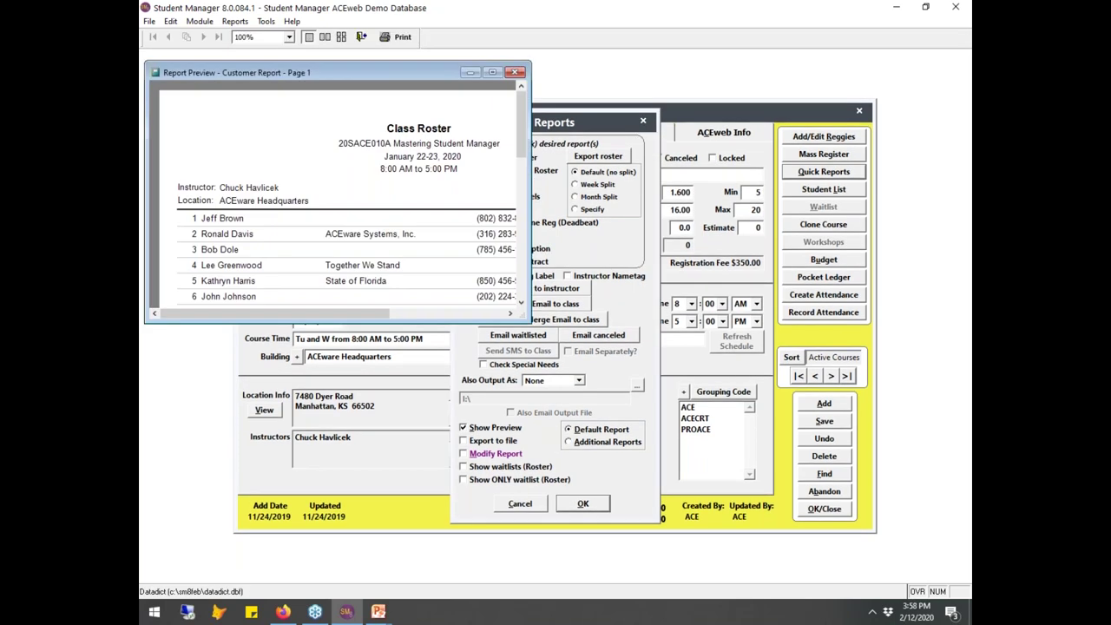
# Enlarge the report preview, review the class roster and attendance roster, and preview nametags for all names
pyautogui.moveTo(527, 321); pyautogui.dragTo(709, 472)
pyautogui.click(381, 39)
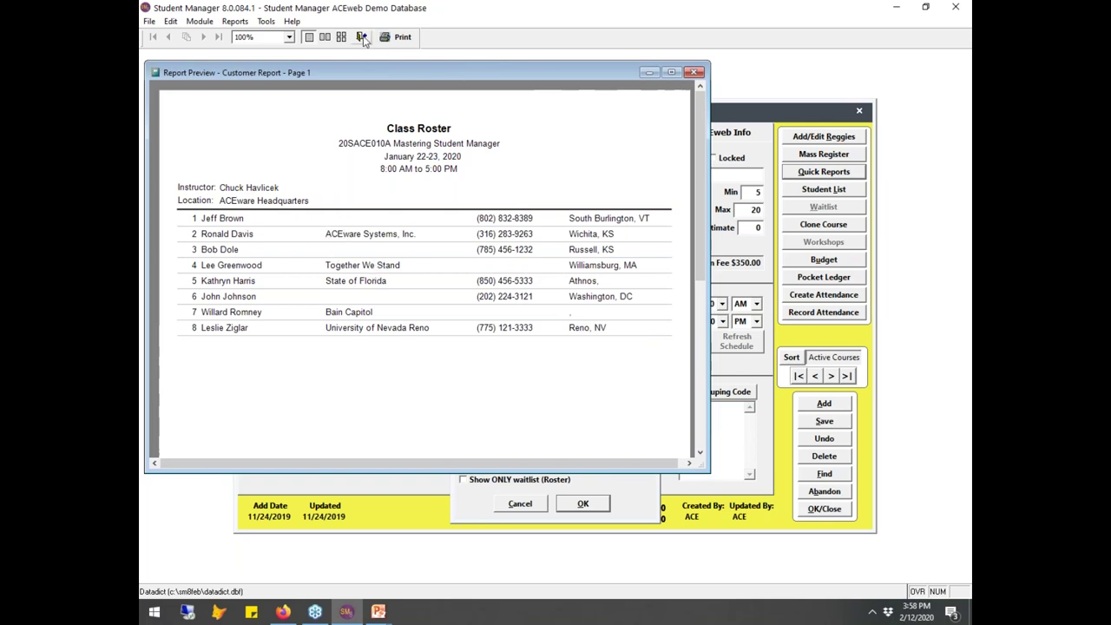
pyautogui.click(362, 37)
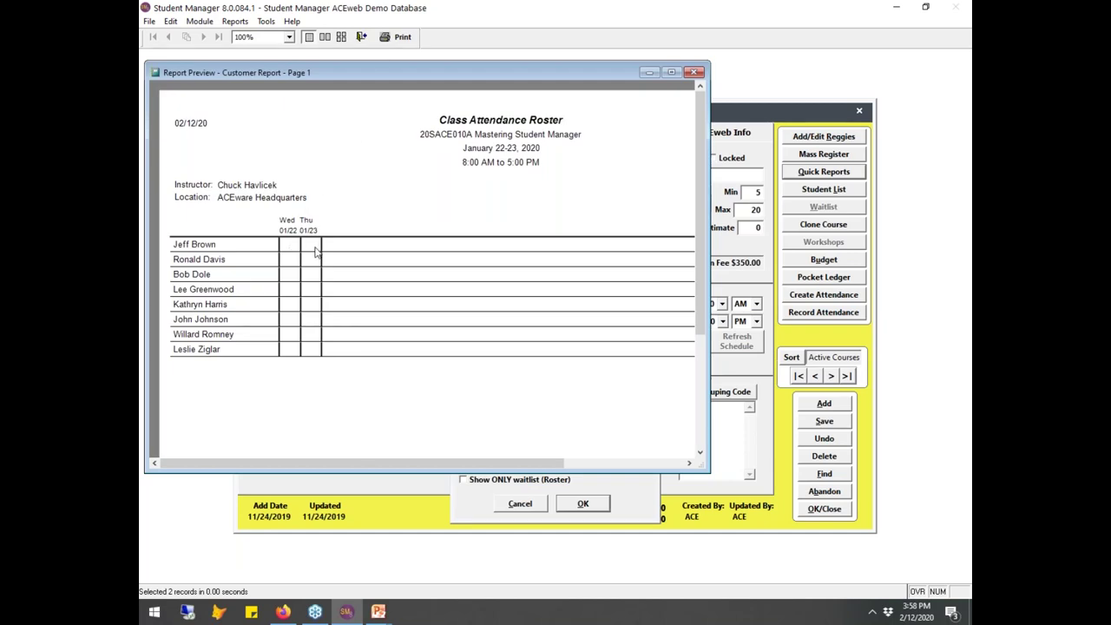
pyautogui.click(363, 39)
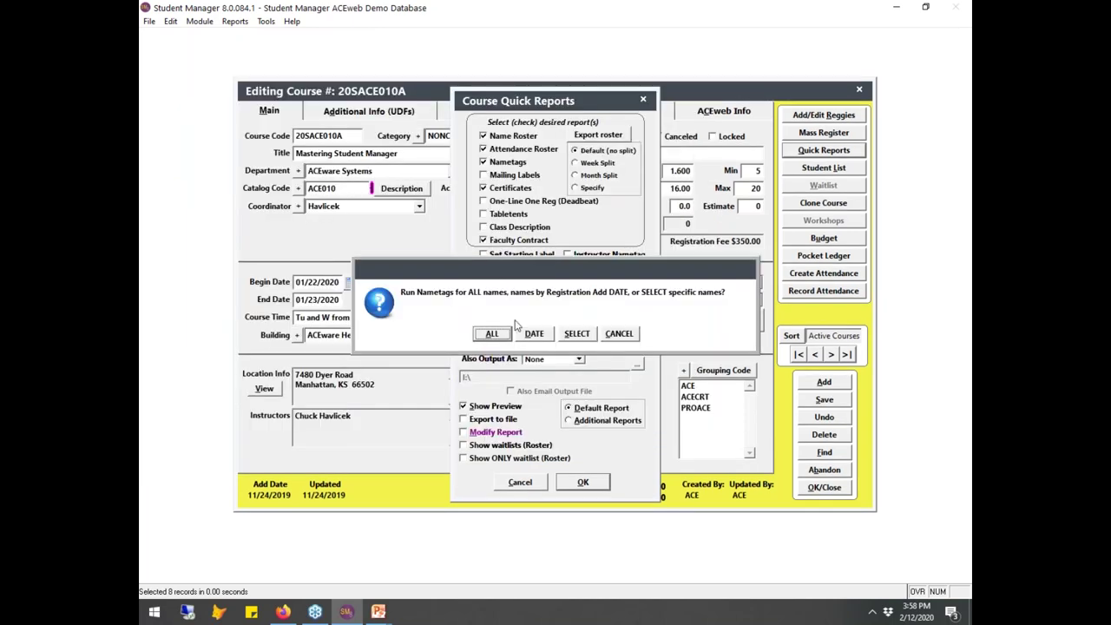
pyautogui.click(510, 330)
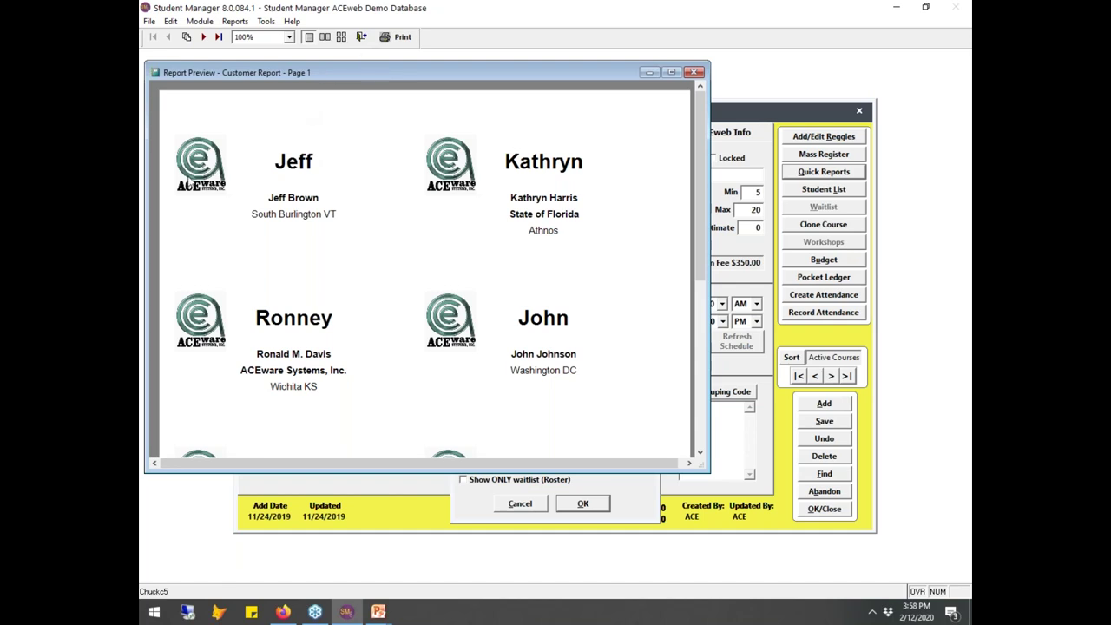
pyautogui.click(362, 37)
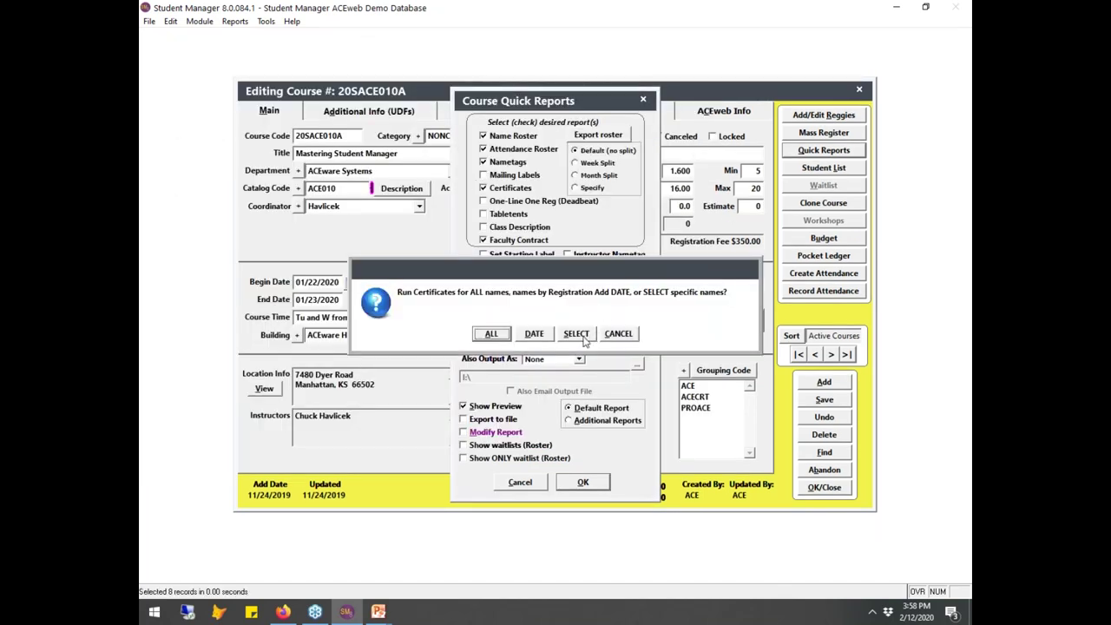
# Run certificates for selected names only, leaving out the two students with a 350.00 balance
pyautogui.click(576, 335)
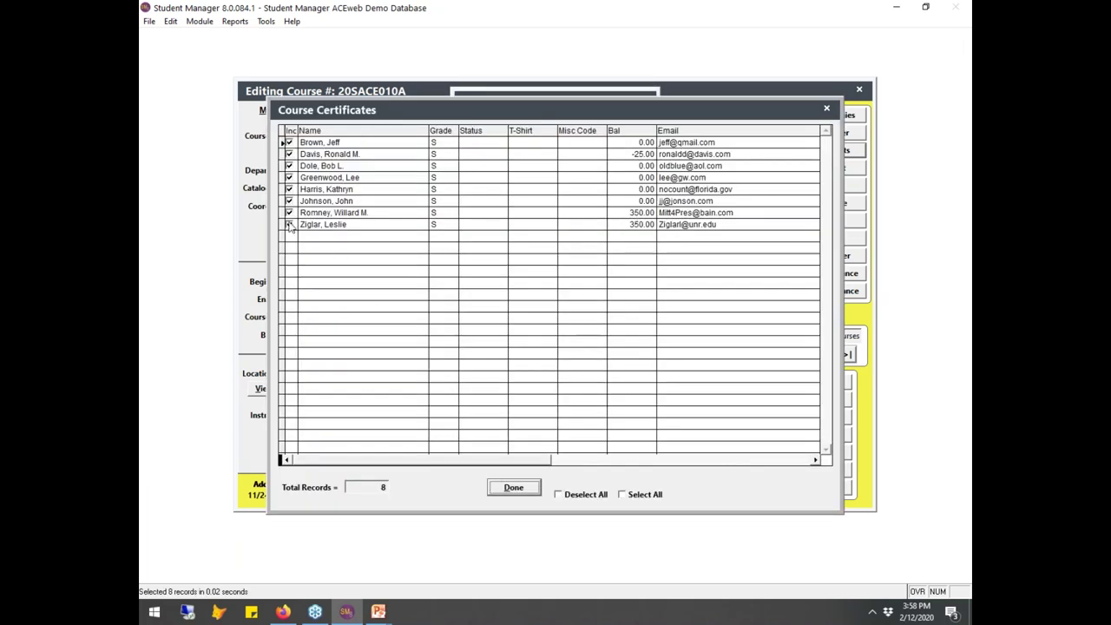
pyautogui.click(290, 214)
pyautogui.click(514, 489)
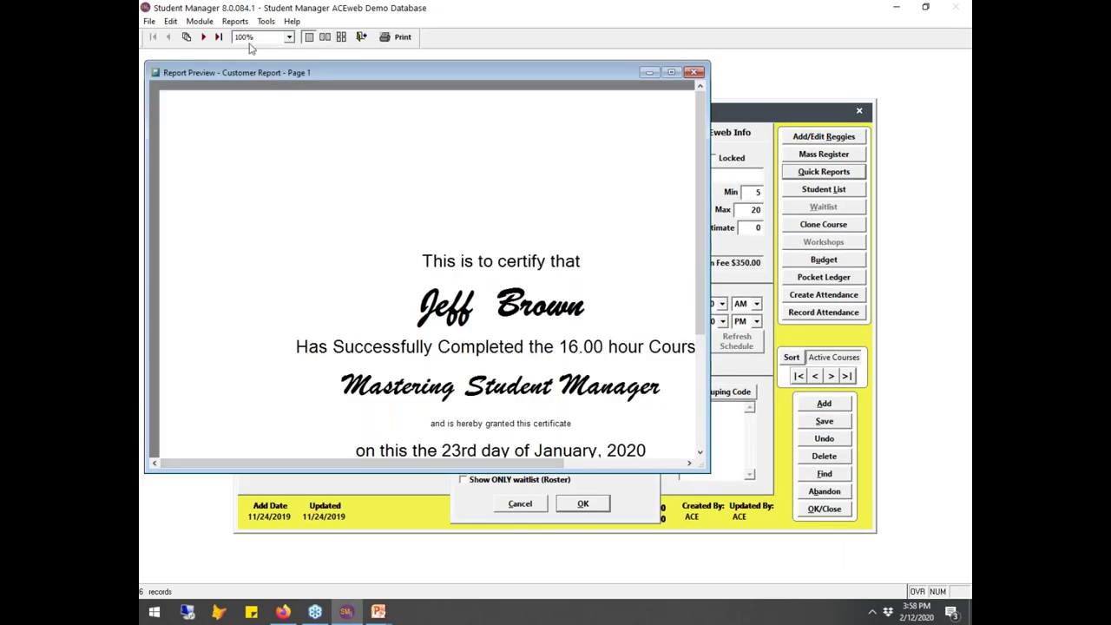
# Page through the certificate previews, review the faculty contract and close the report previews
pyautogui.click(204, 37)
pyautogui.click(203, 36)
pyautogui.click(204, 37)
pyautogui.click(204, 36)
pyautogui.click(204, 37)
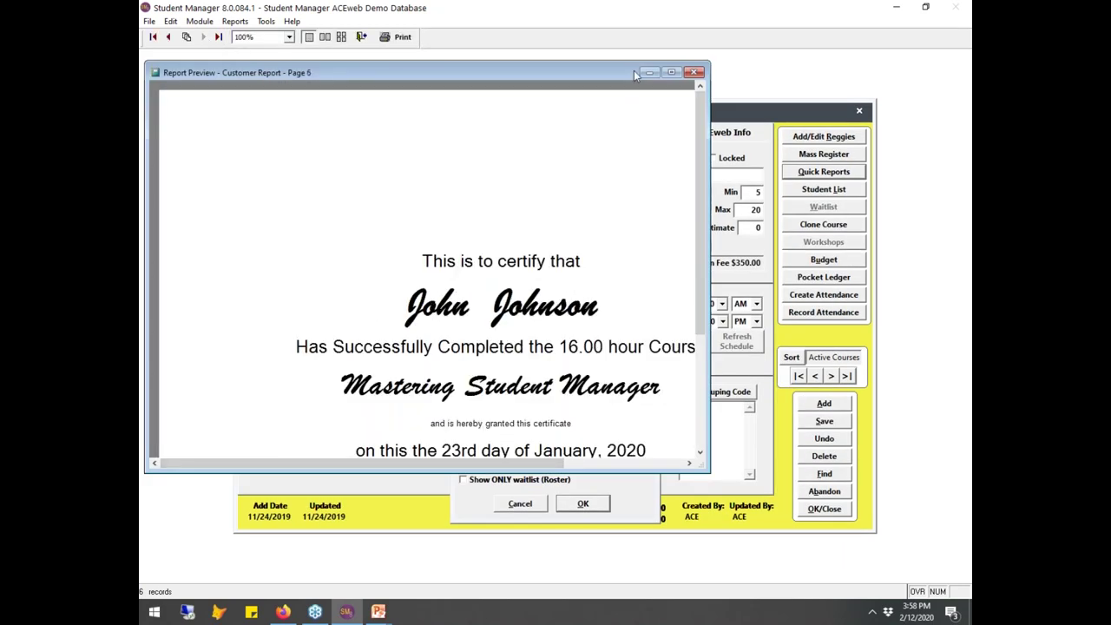
pyautogui.click(694, 73)
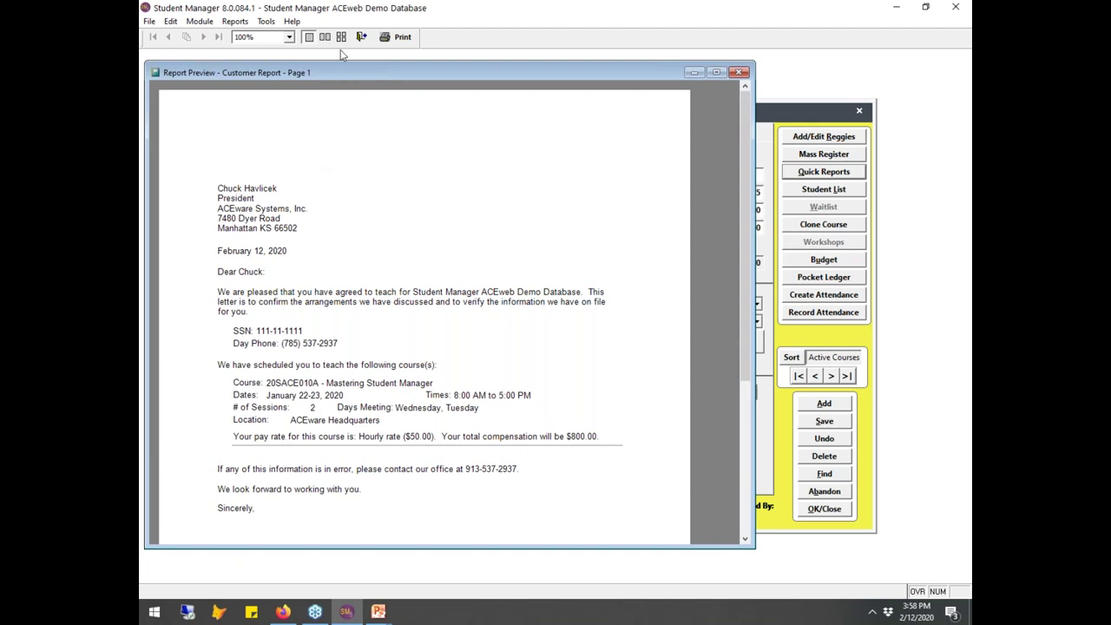
pyautogui.click(361, 37)
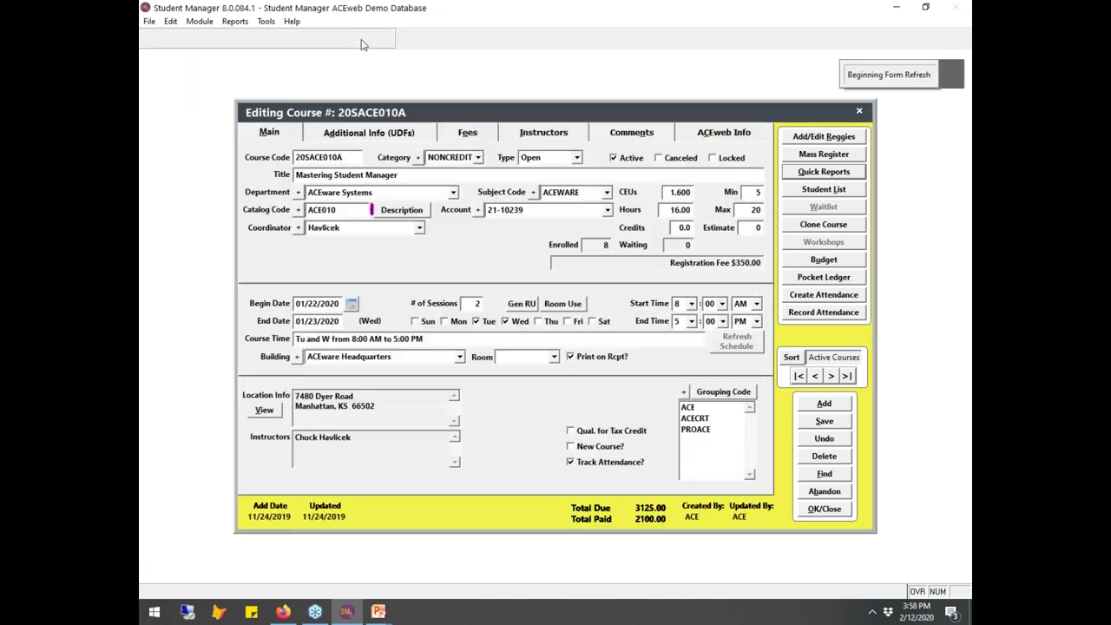
# Review the email options in the course's quick reports and its budget records, leaving both without saving
pyautogui.click(823, 171)
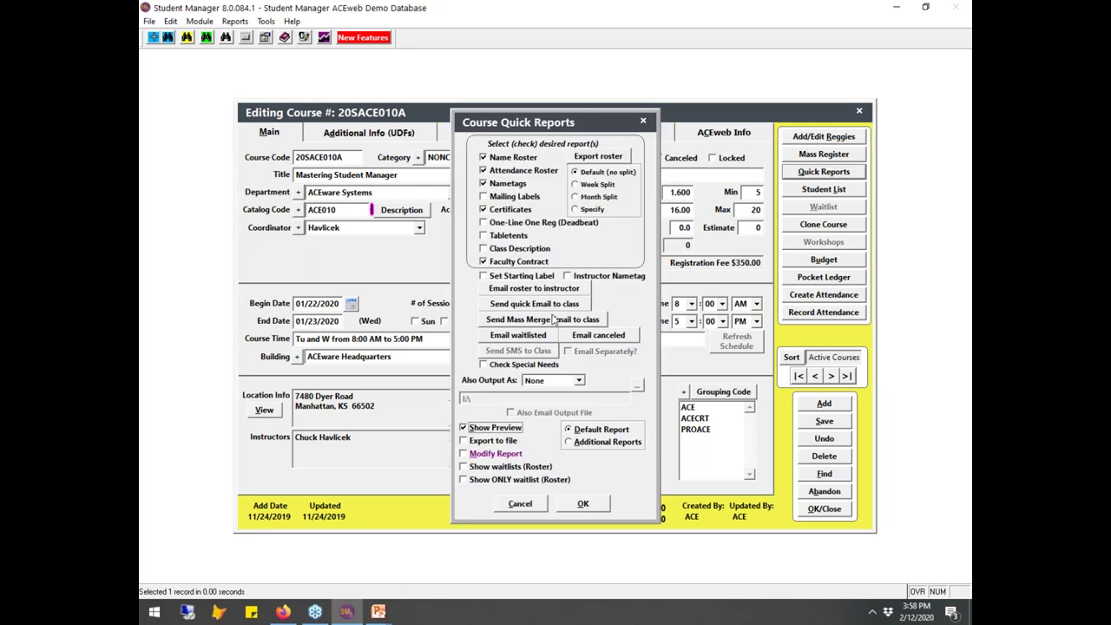
pyautogui.click(525, 505)
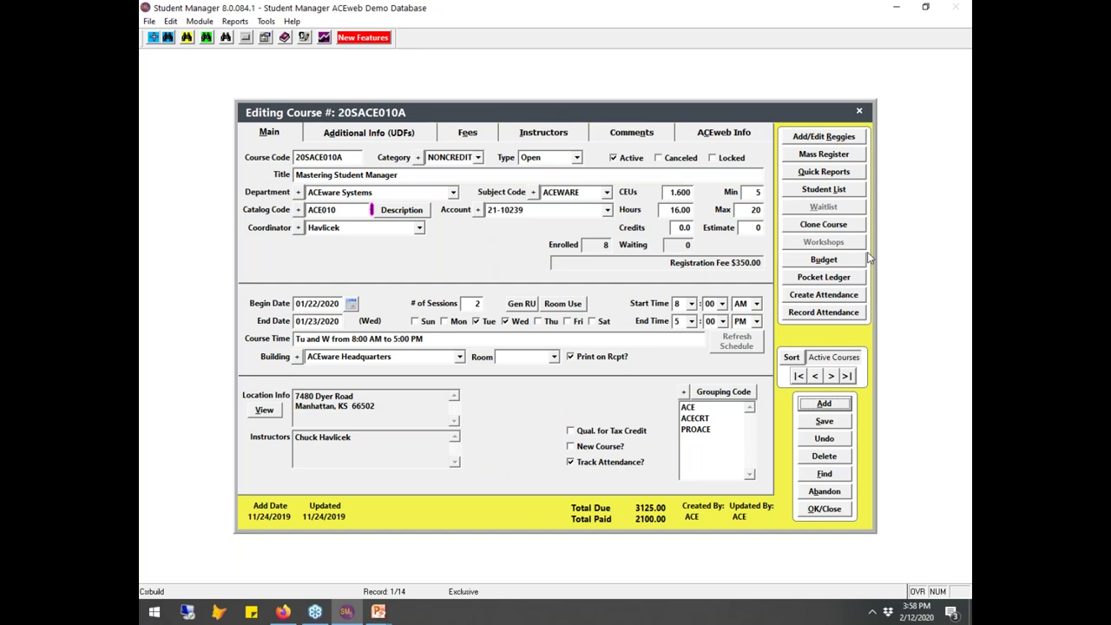
pyautogui.click(839, 261)
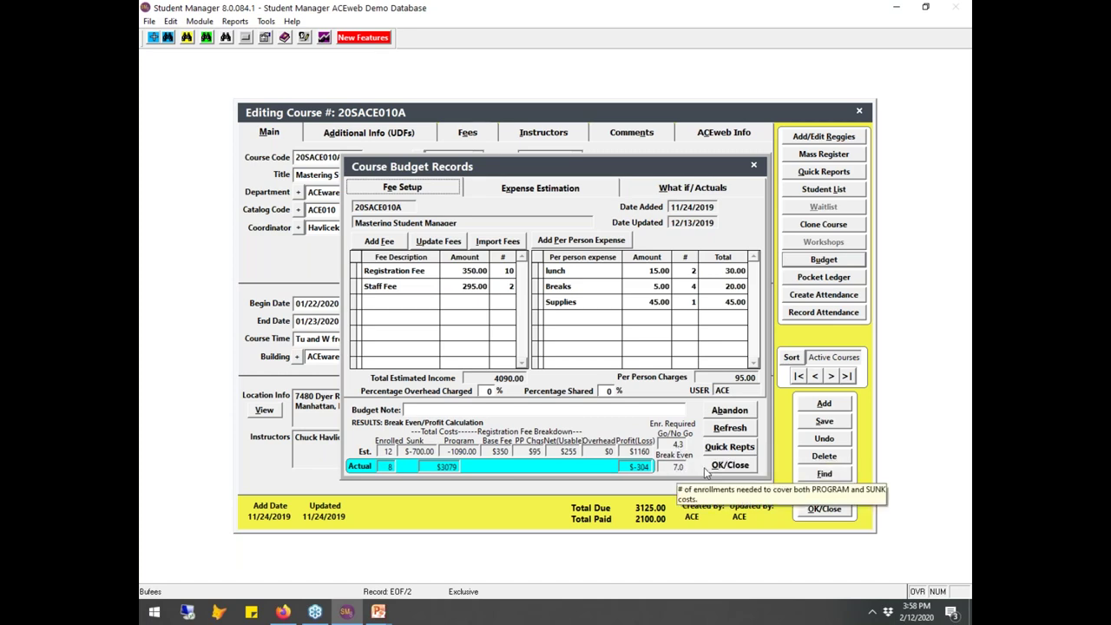
pyautogui.click(738, 408)
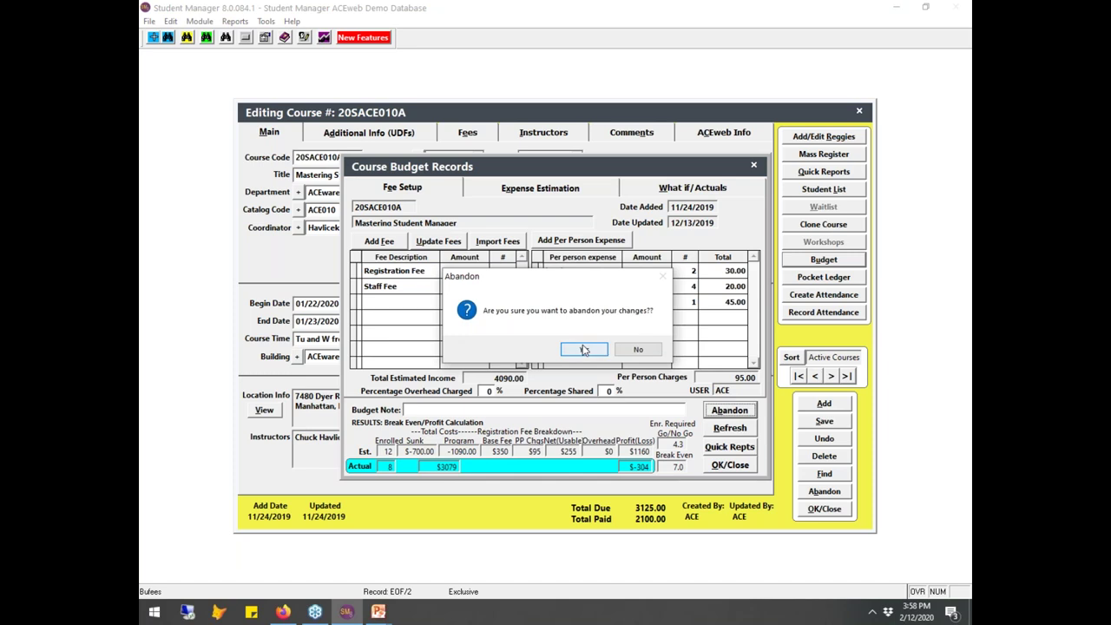
pyautogui.click(582, 349)
# Review the course's pocket ledger and its cost center entries list, abandon the ledger and close the course
pyautogui.click(816, 277)
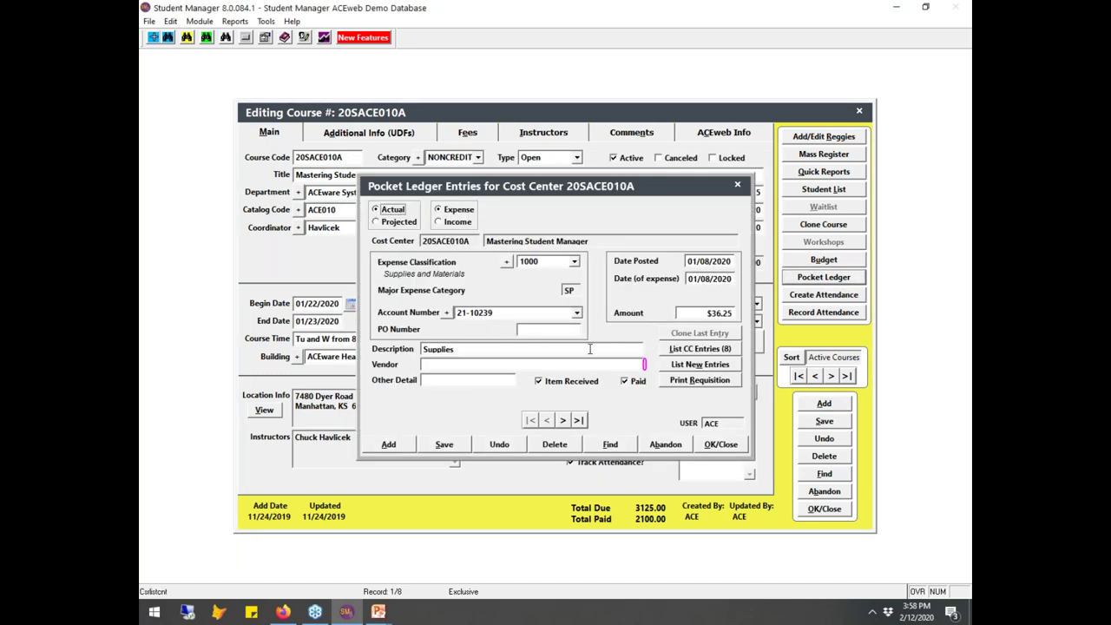
pyautogui.click(699, 349)
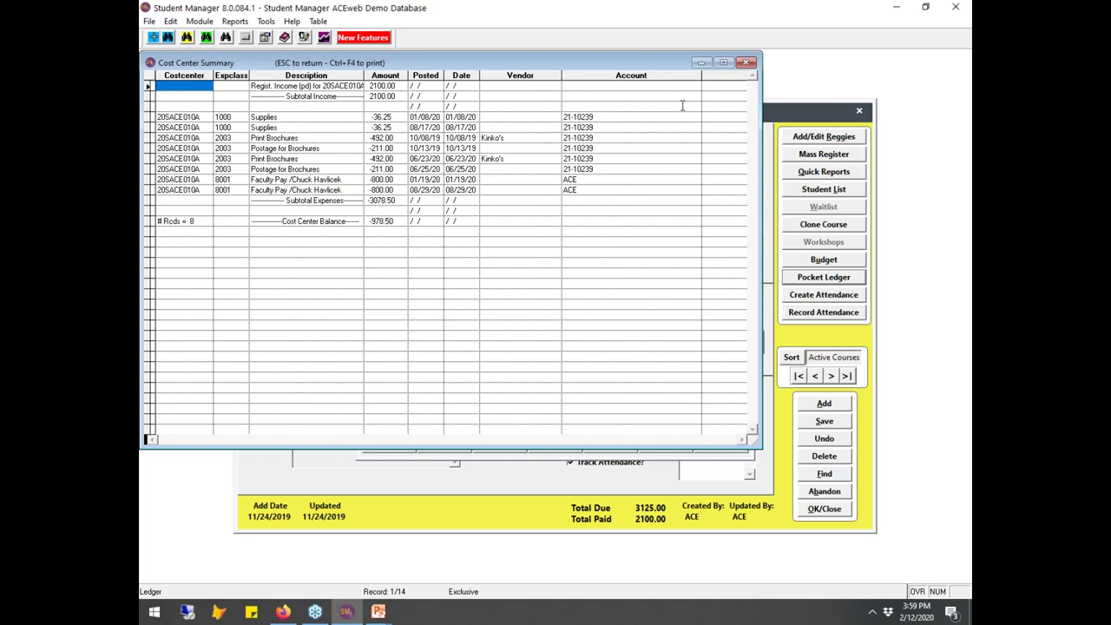
pyautogui.click(745, 63)
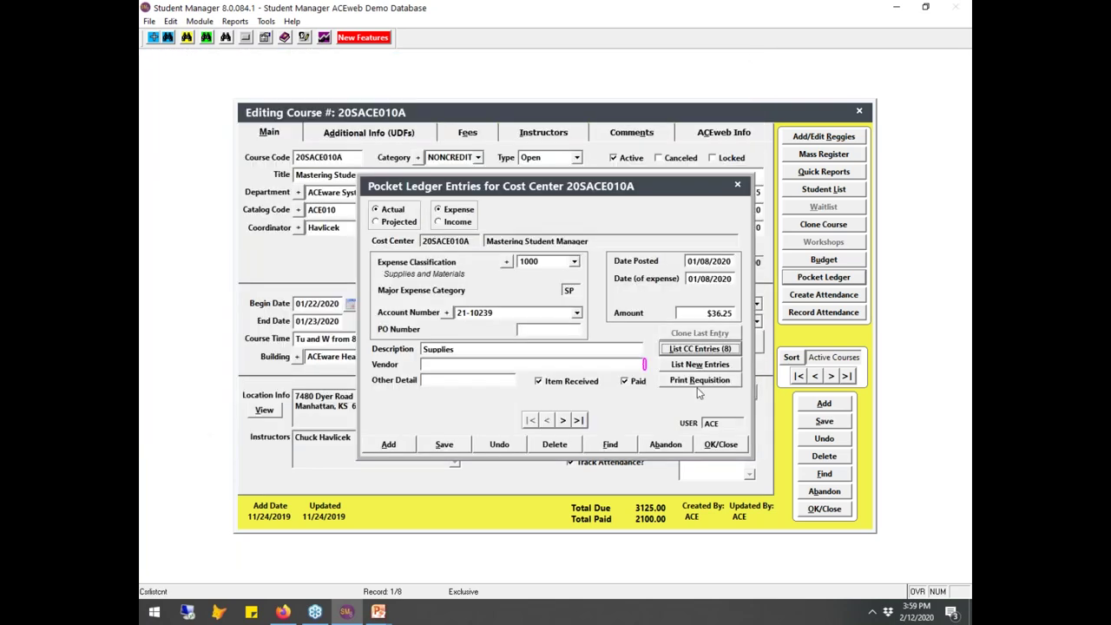
pyautogui.click(665, 444)
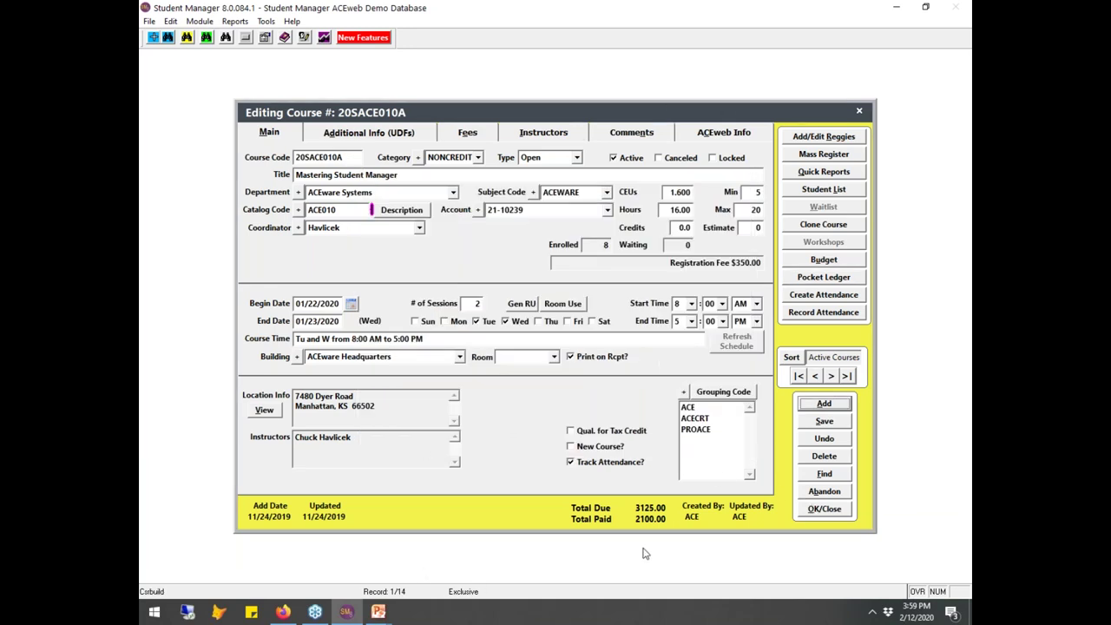
pyautogui.click(820, 510)
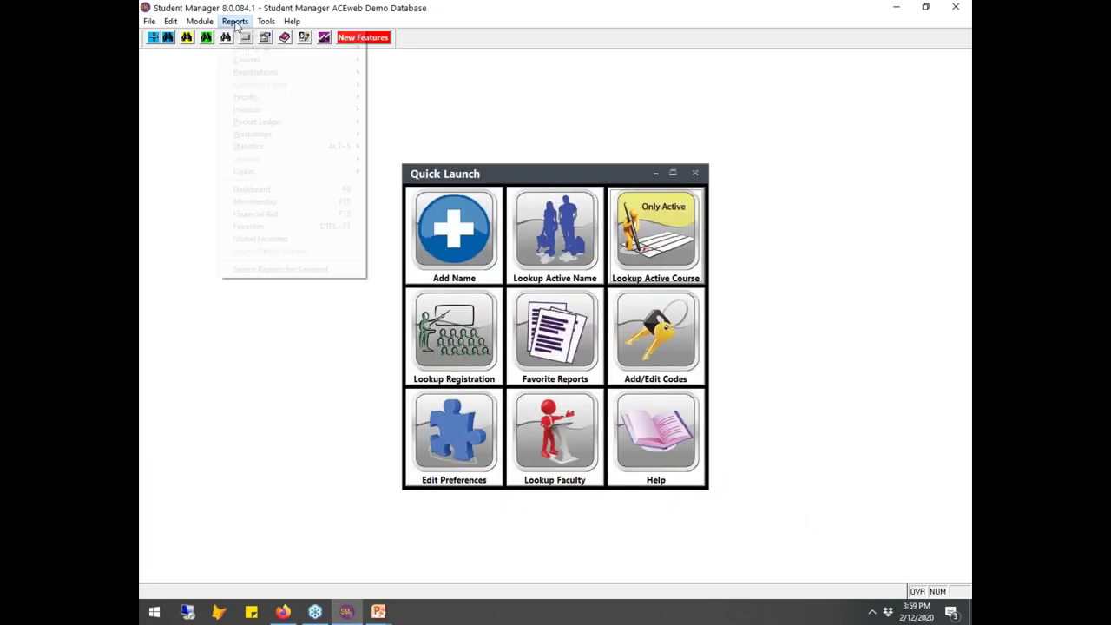
# Set up a names statistics report based on City, limited to a summary and printed to screen
pyautogui.click(235, 22)
pyautogui.moveTo(330, 39)
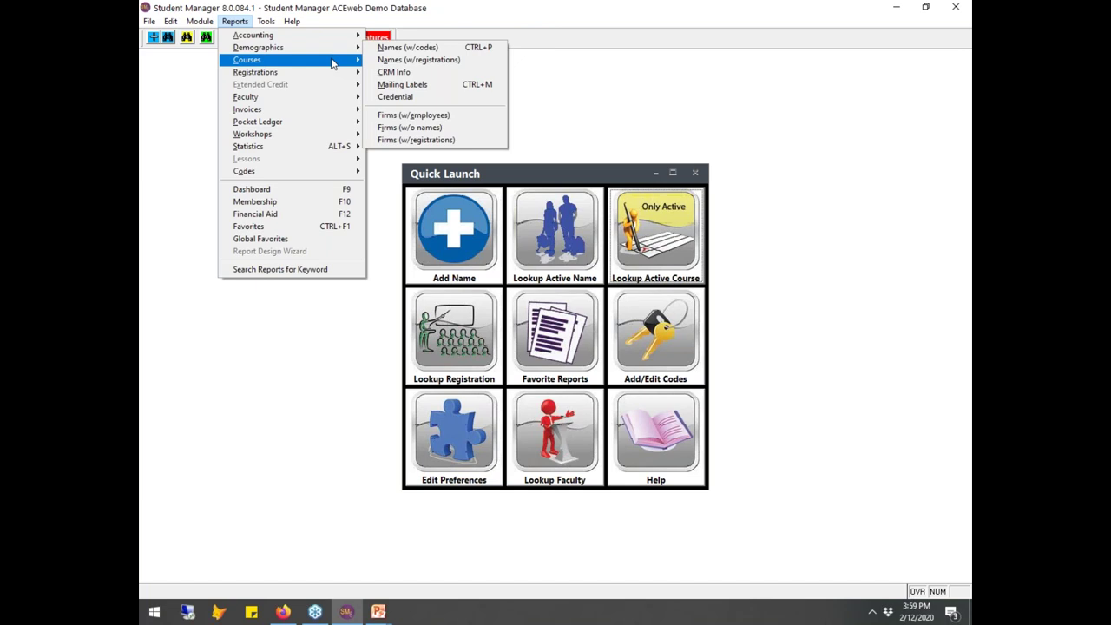
pyautogui.moveTo(335, 77)
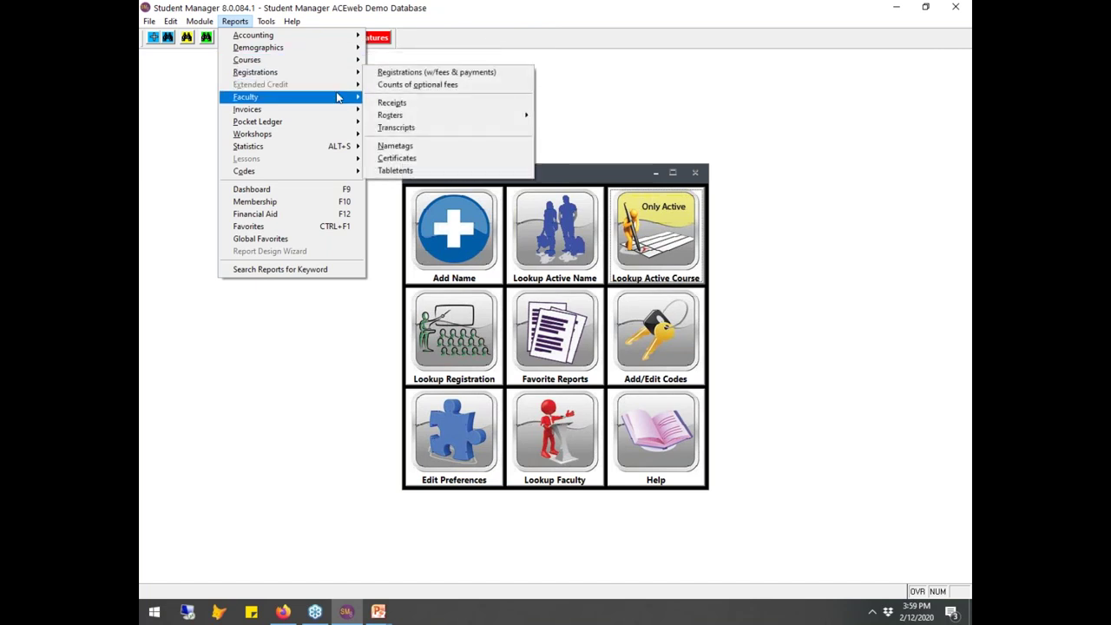
pyautogui.moveTo(338, 110)
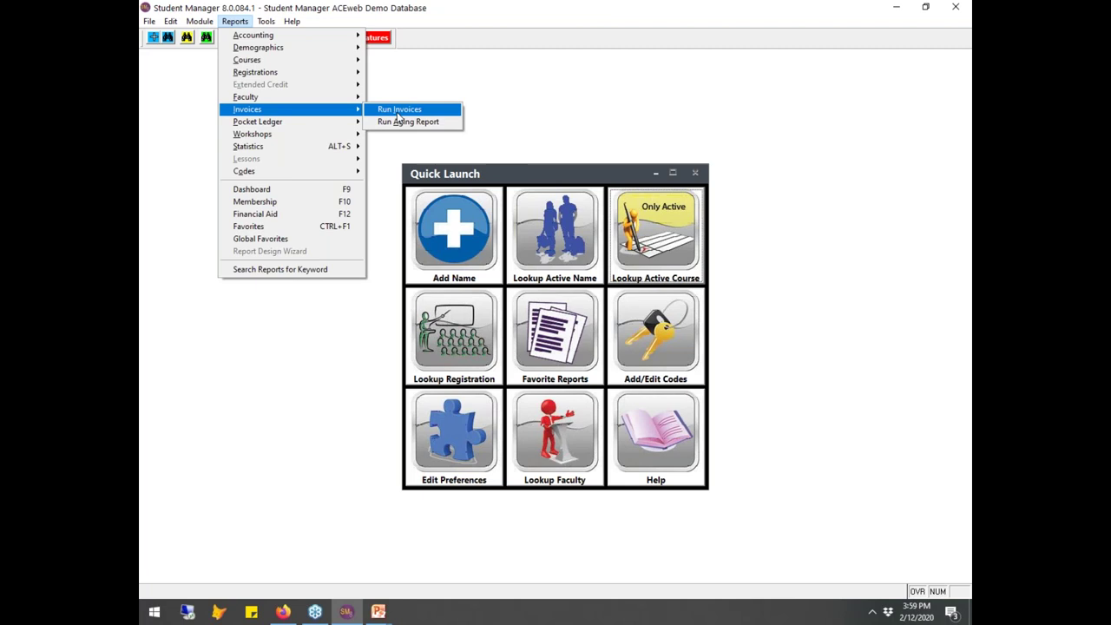
pyautogui.moveTo(358, 147)
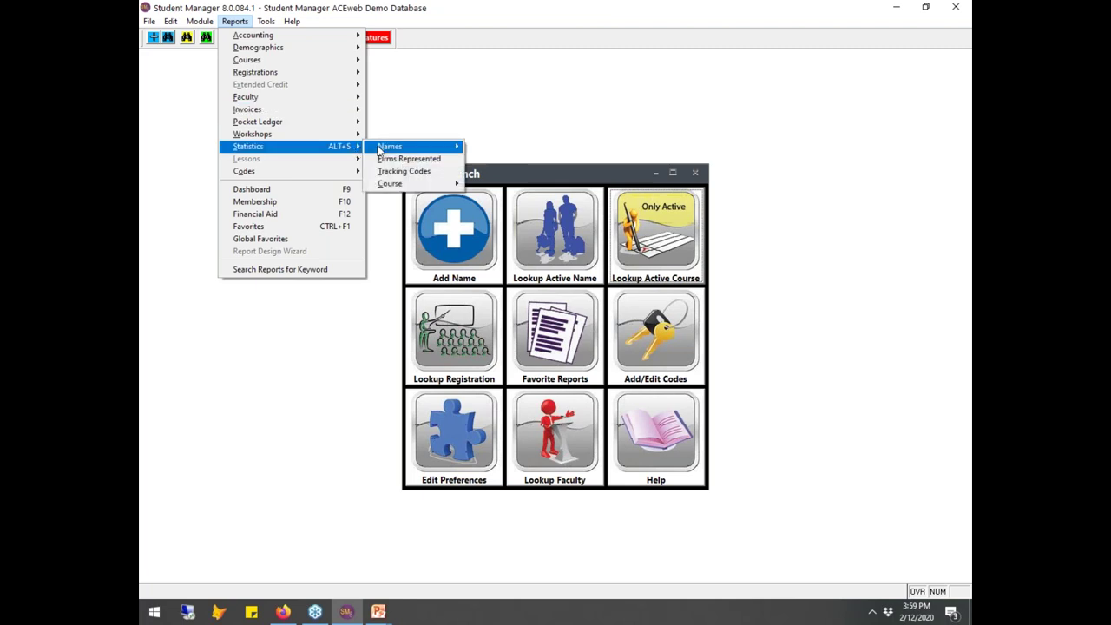
pyautogui.click(478, 150)
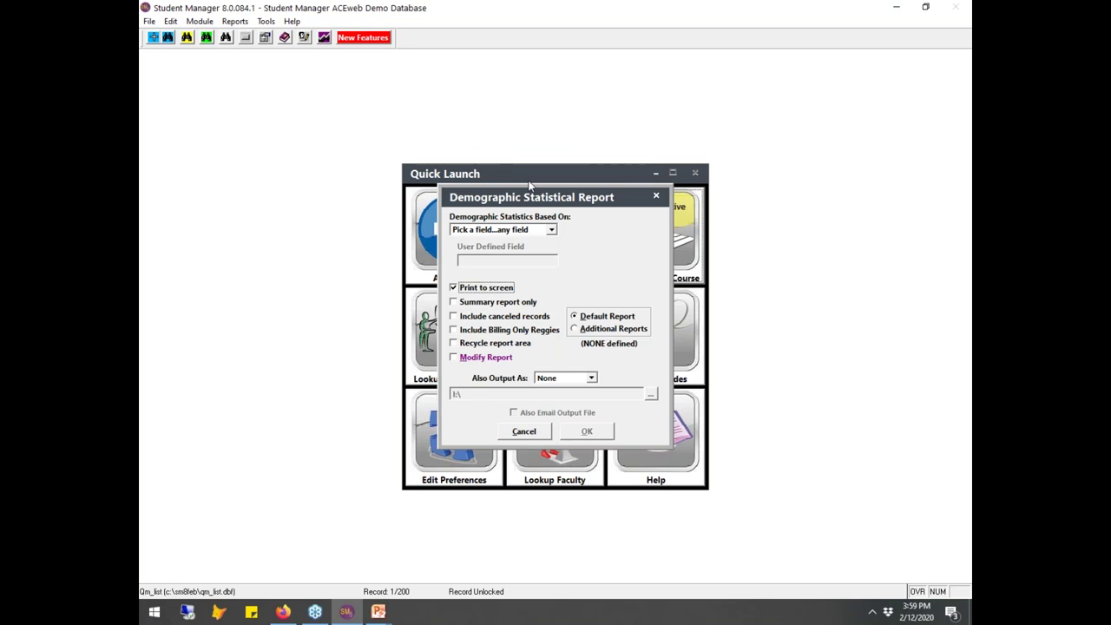
pyautogui.click(549, 229)
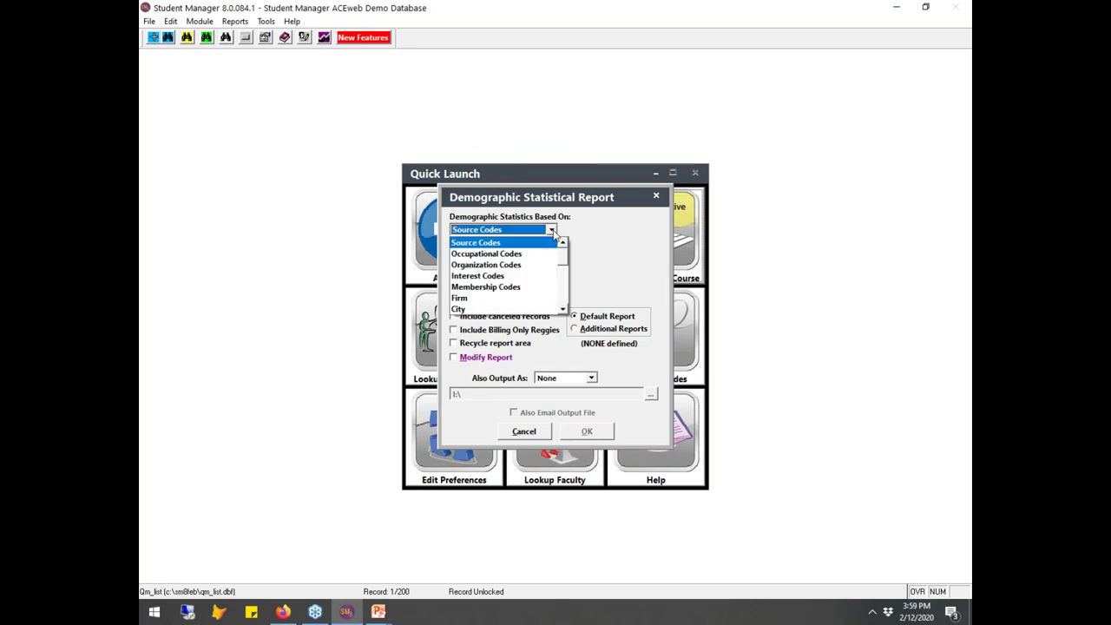
pyautogui.click(476, 309)
pyautogui.click(482, 302)
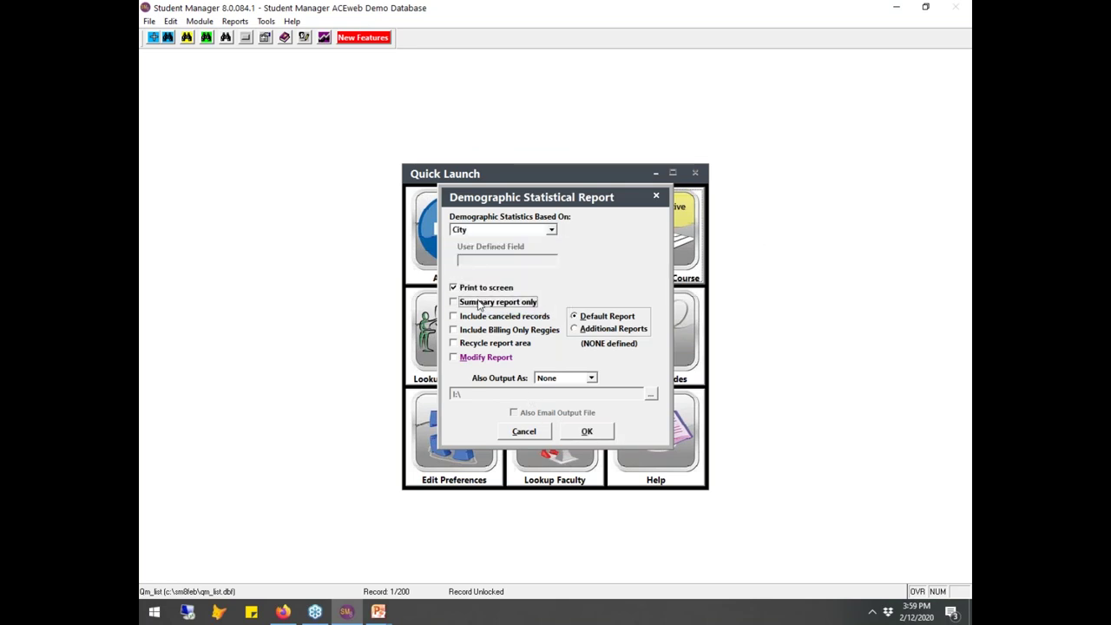
pyautogui.click(585, 429)
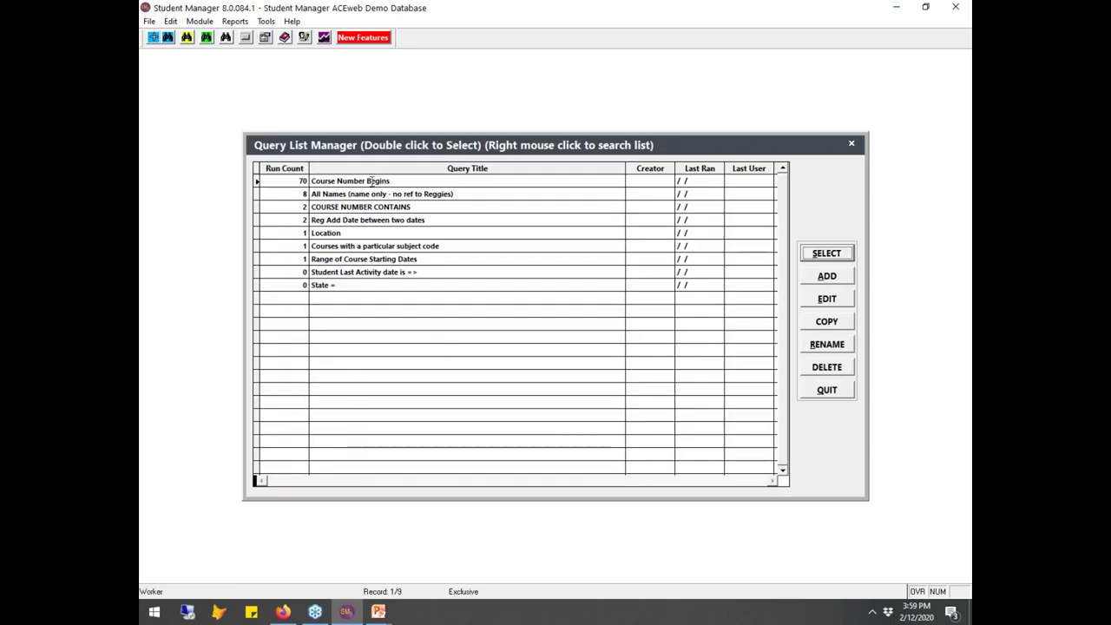
# Run the report with the Course Number Begins query for "19", review the city statistics and close the preview
pyautogui.click(368, 182)
pyautogui.click(825, 253)
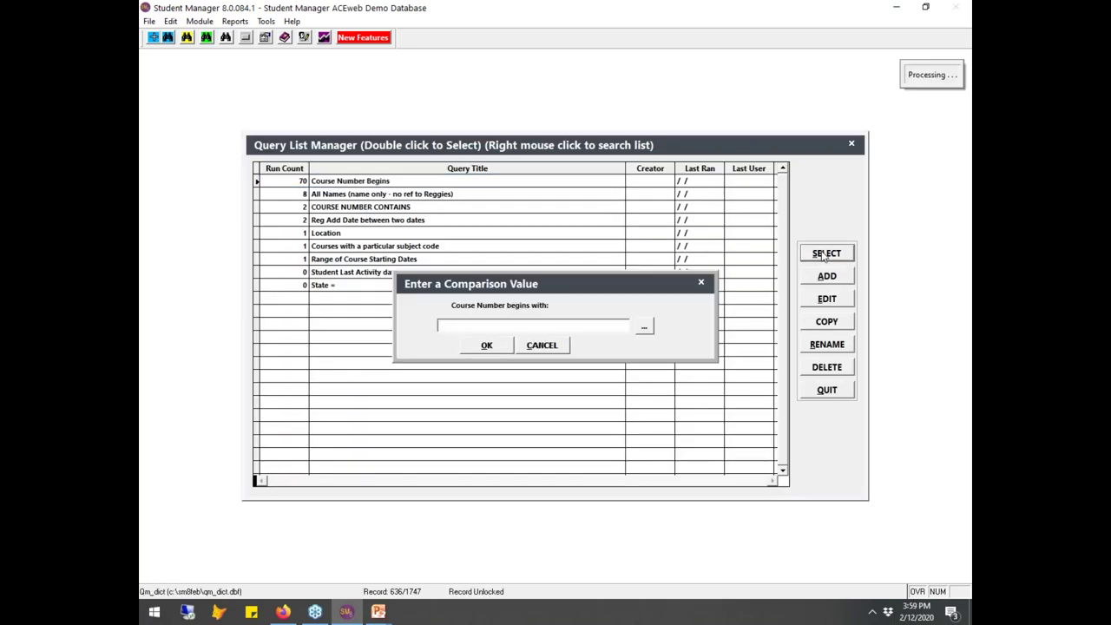
pyautogui.click(486, 345)
pyautogui.click(511, 352)
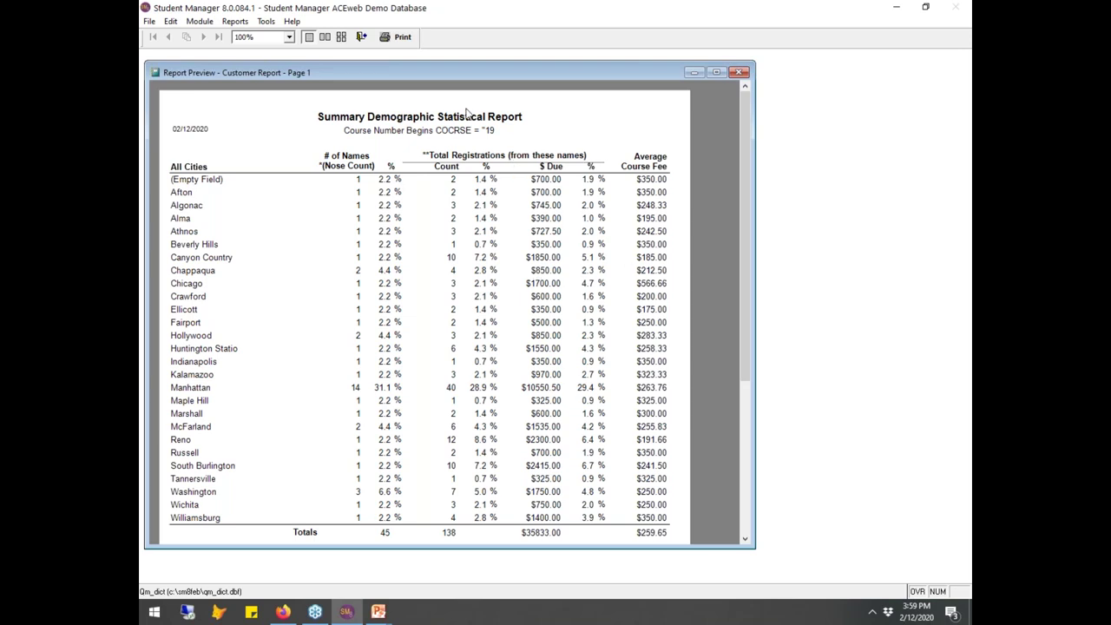
pyautogui.click(361, 37)
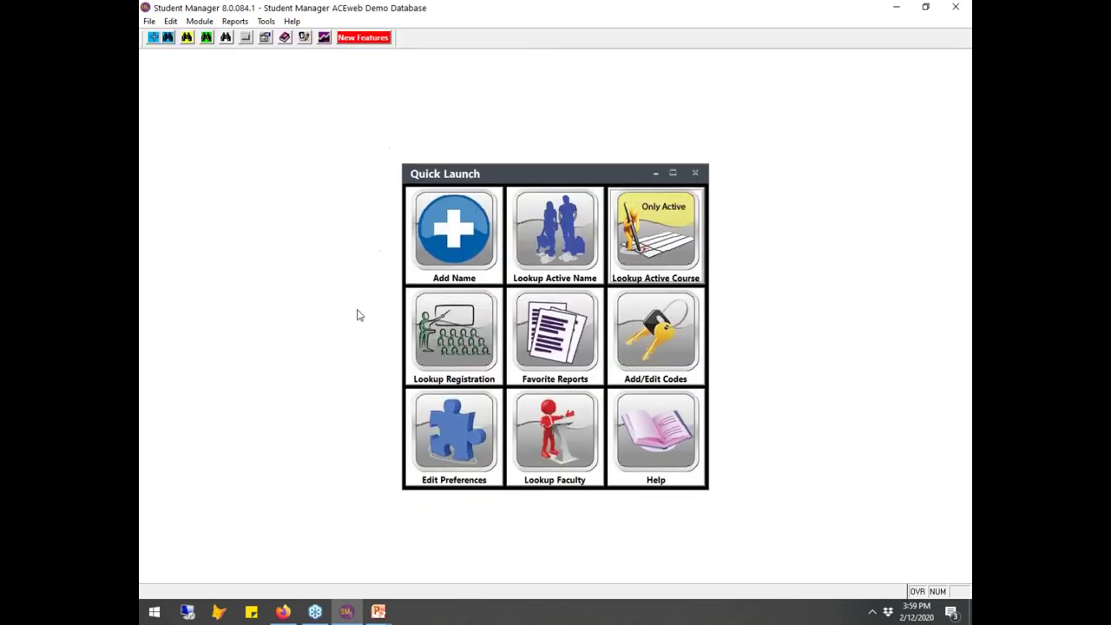
# Look up the active name by the start of the last name, open the first matching record and review the keyboard shortcuts list
pyautogui.click(547, 227)
pyautogui.write('hav')
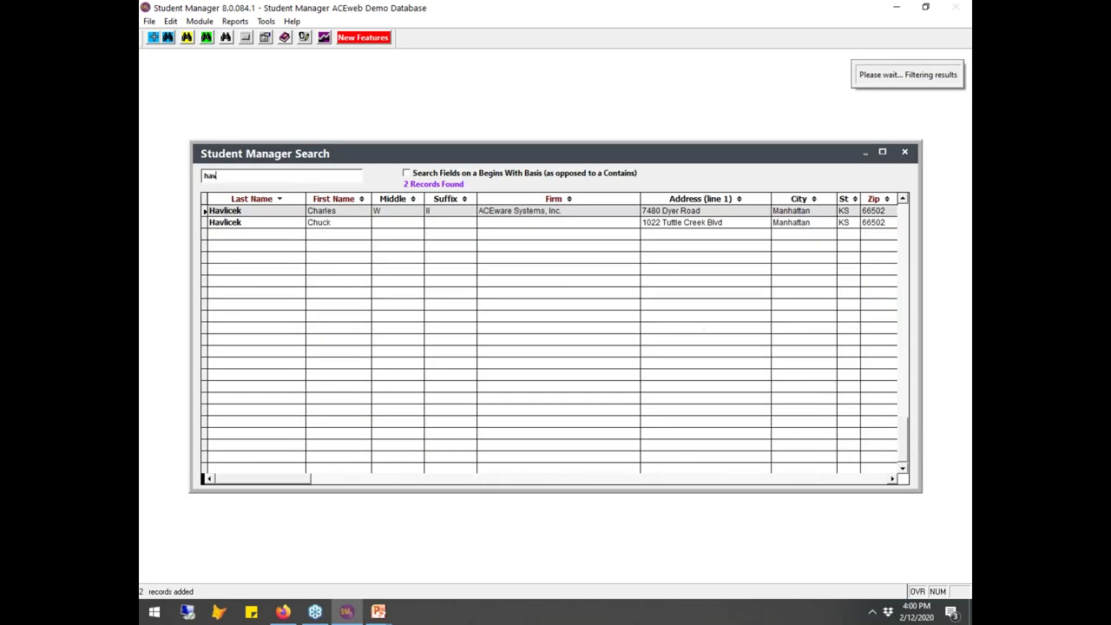
pyautogui.press('Return')
pyautogui.press('Return')
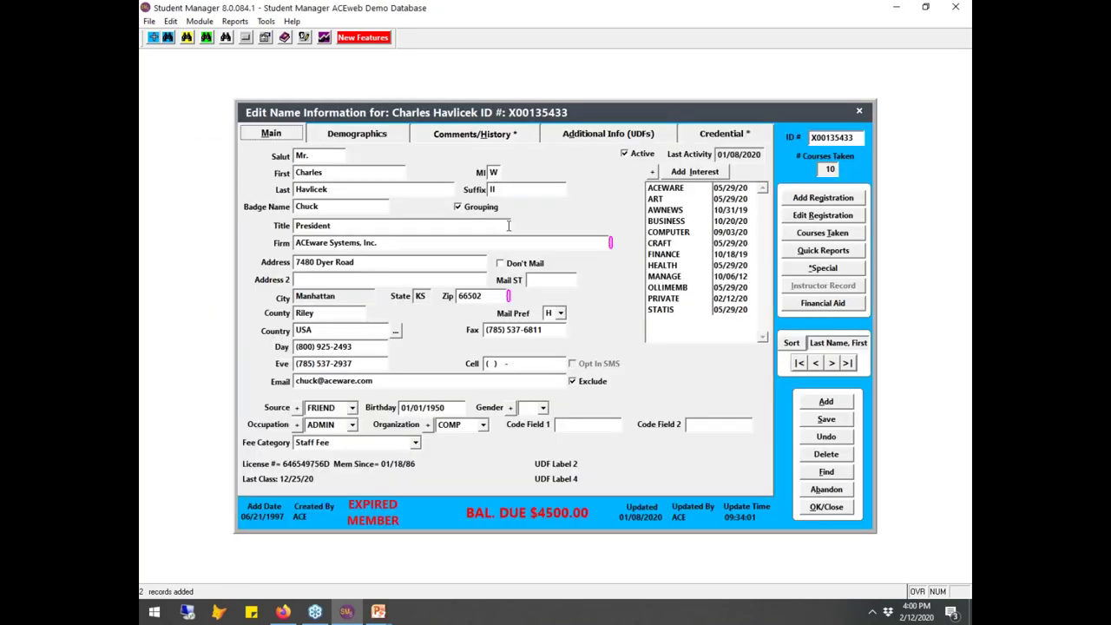
pyautogui.press('F1')
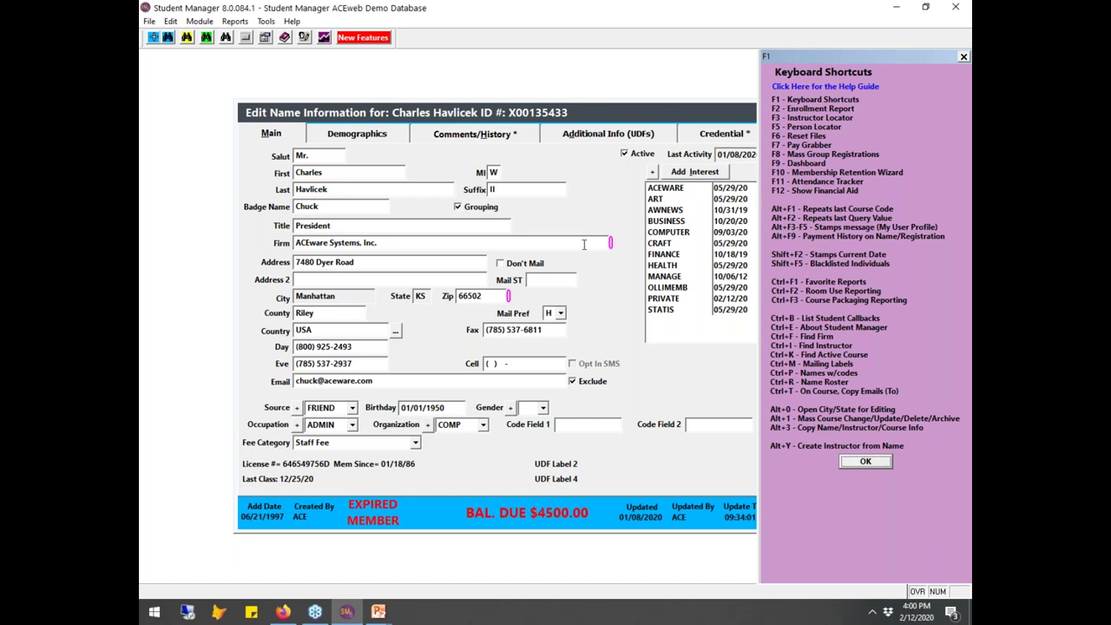
pyautogui.click(866, 462)
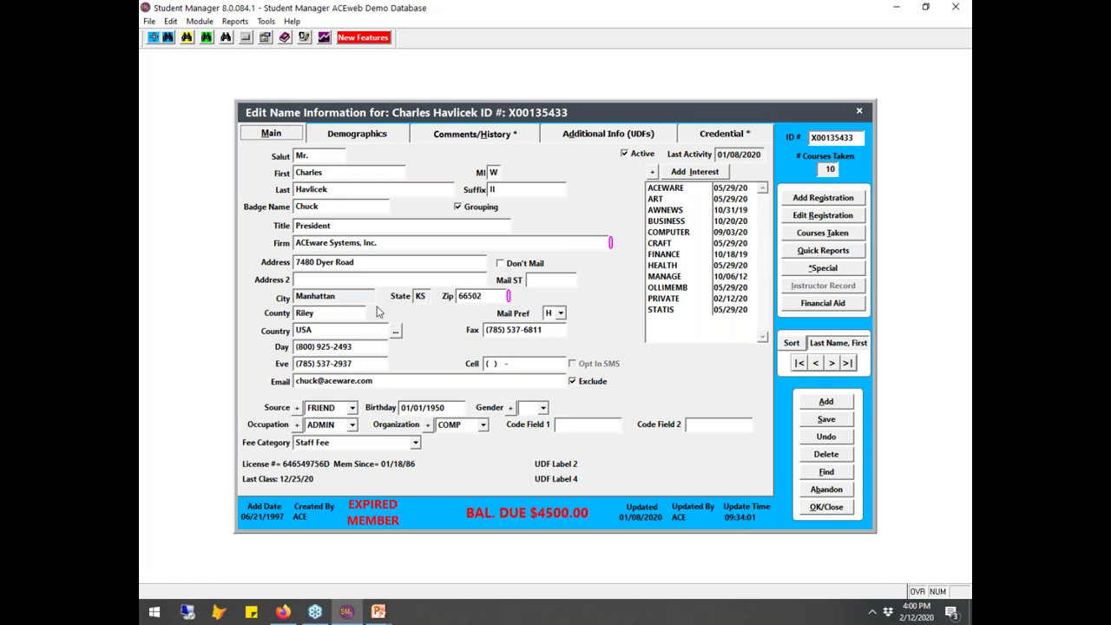
# Run the enrollment quick list to screen for upcoming non-cancelled courses ordered by begin date, review it, and close the name record
pyautogui.press('F2')
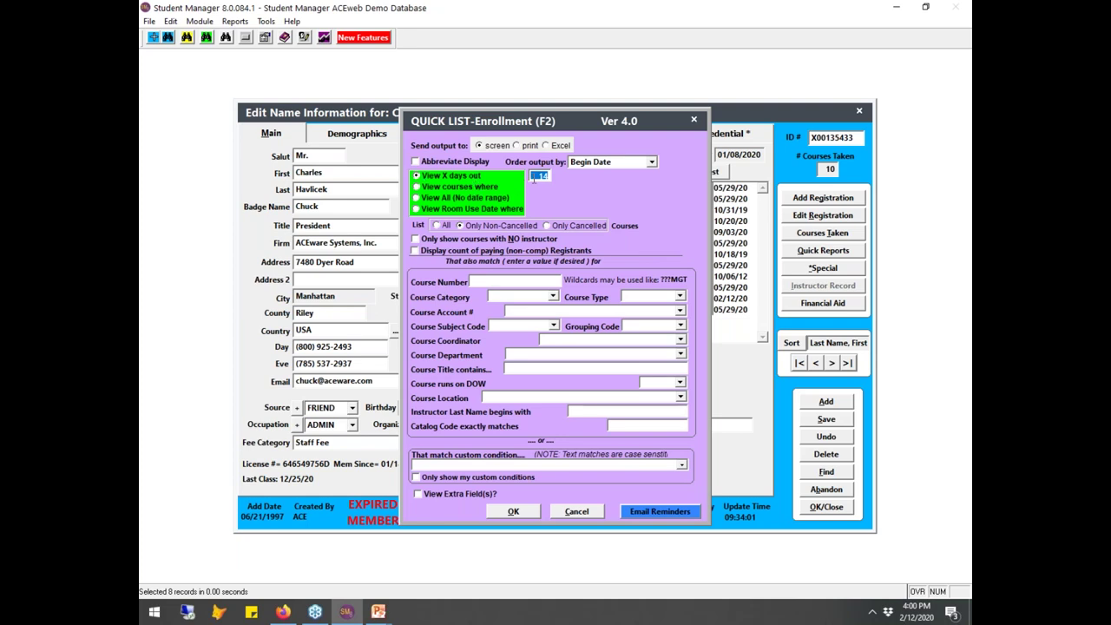
pyautogui.click(530, 510)
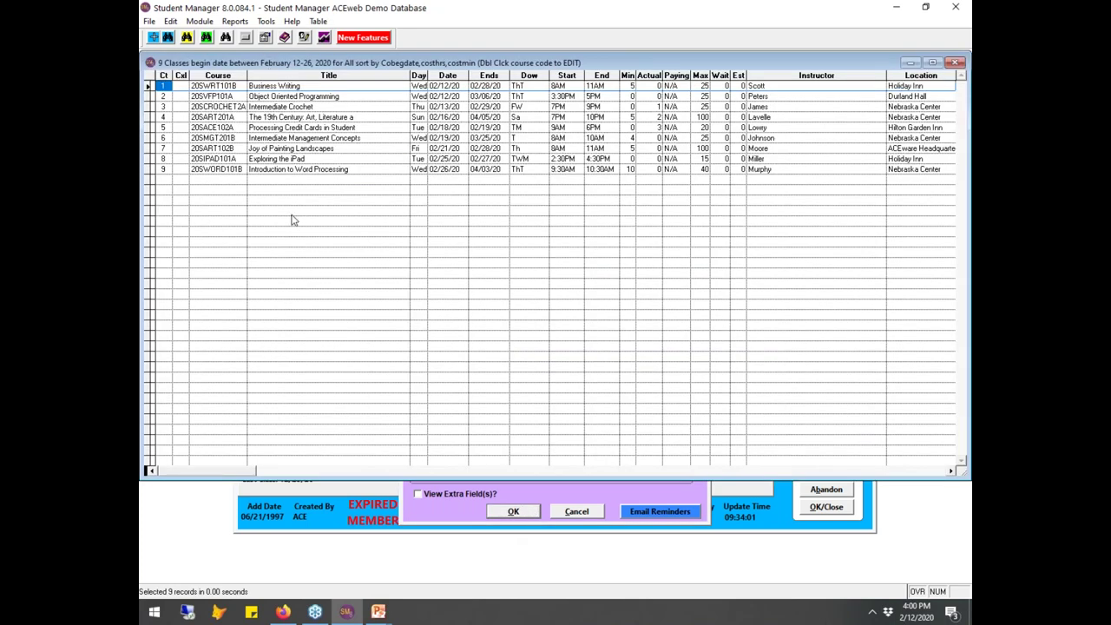
pyautogui.click(955, 62)
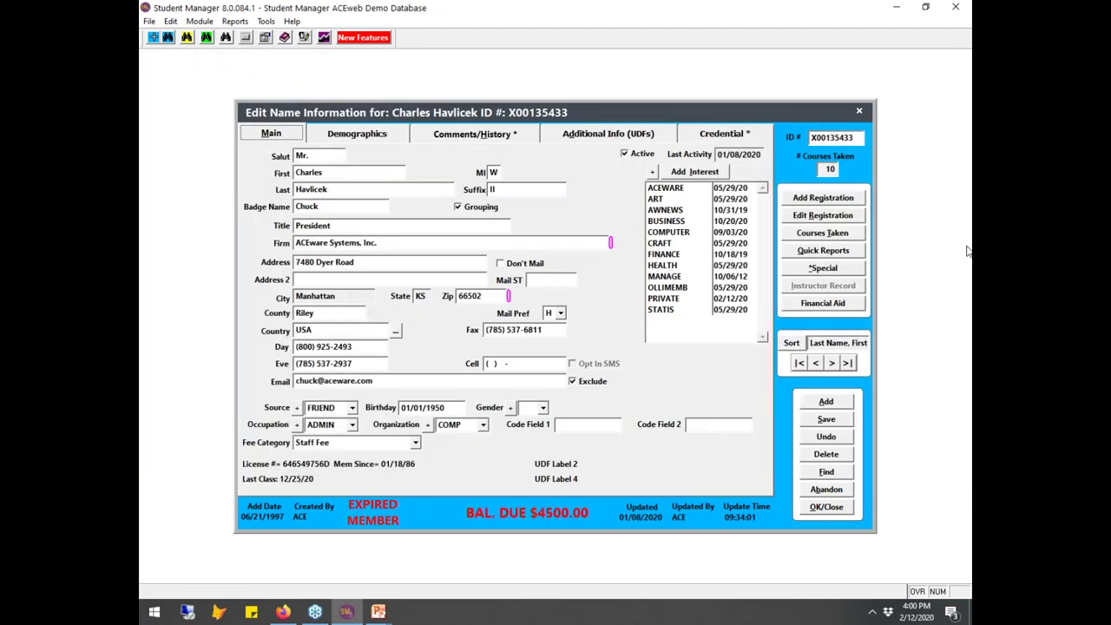
pyautogui.click(827, 506)
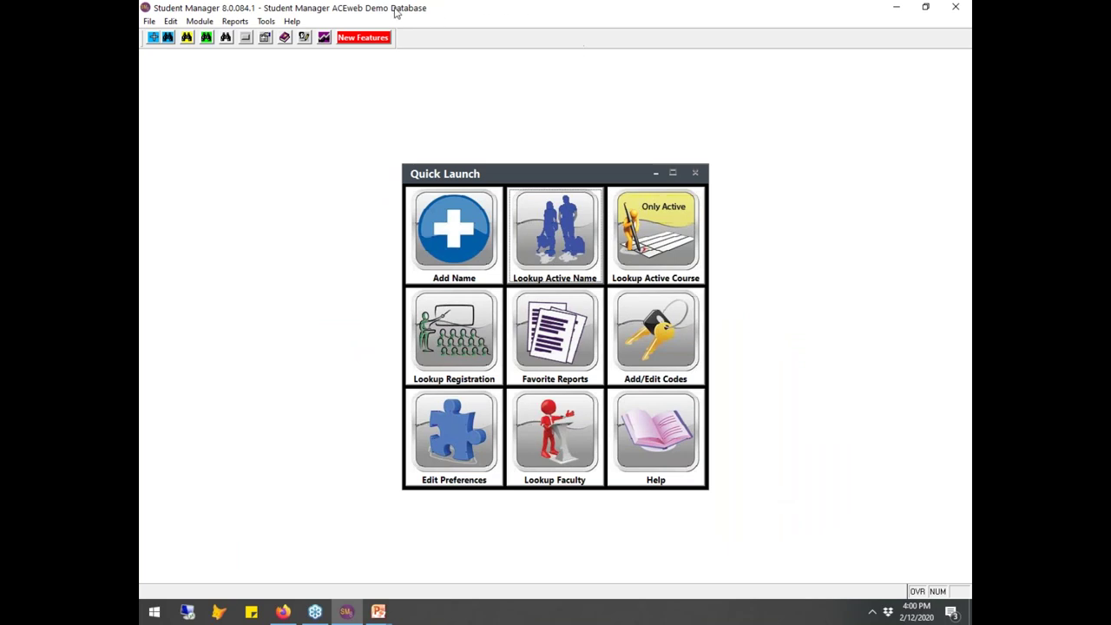
pyautogui.click(268, 24)
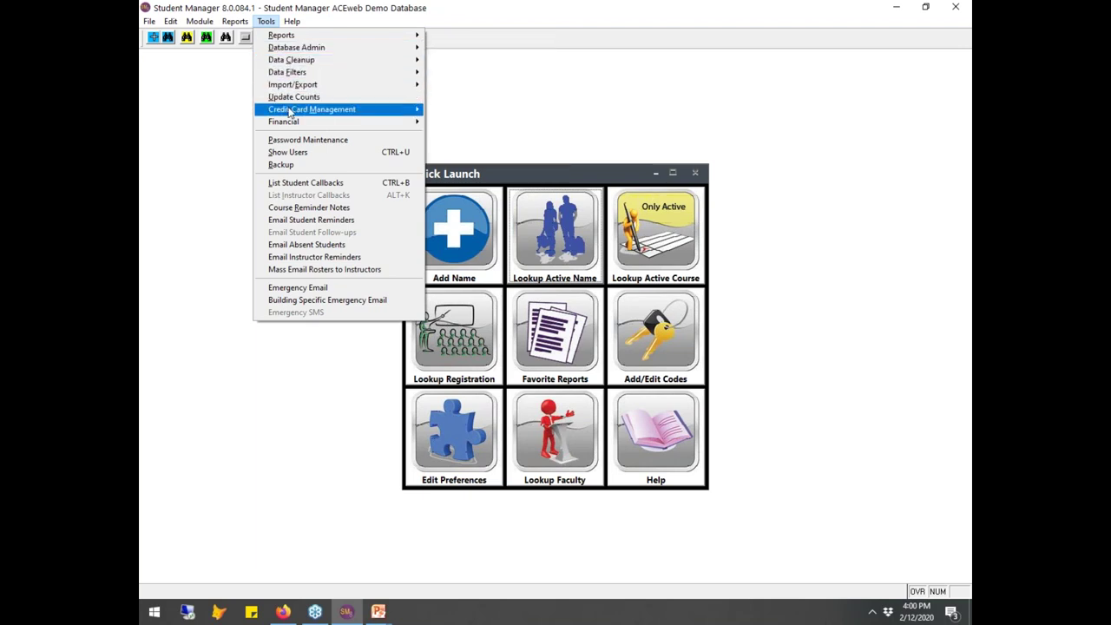
pyautogui.click(191, 296)
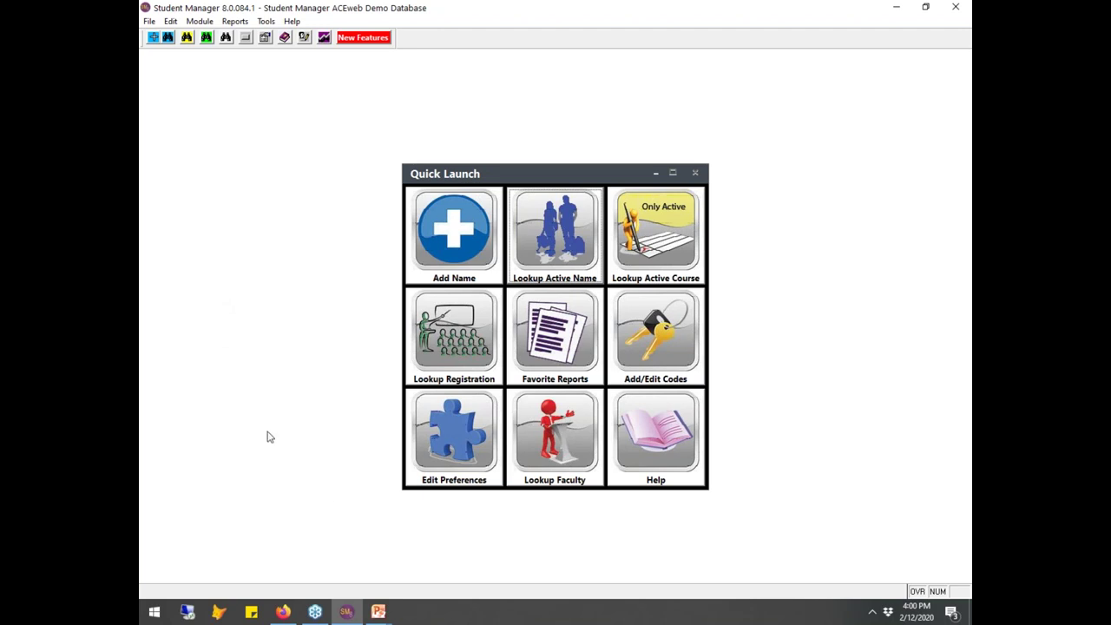
# Switch to the running PowerPoint slide show and advance to the ACEweb slide
pyautogui.moveTo(378, 612)
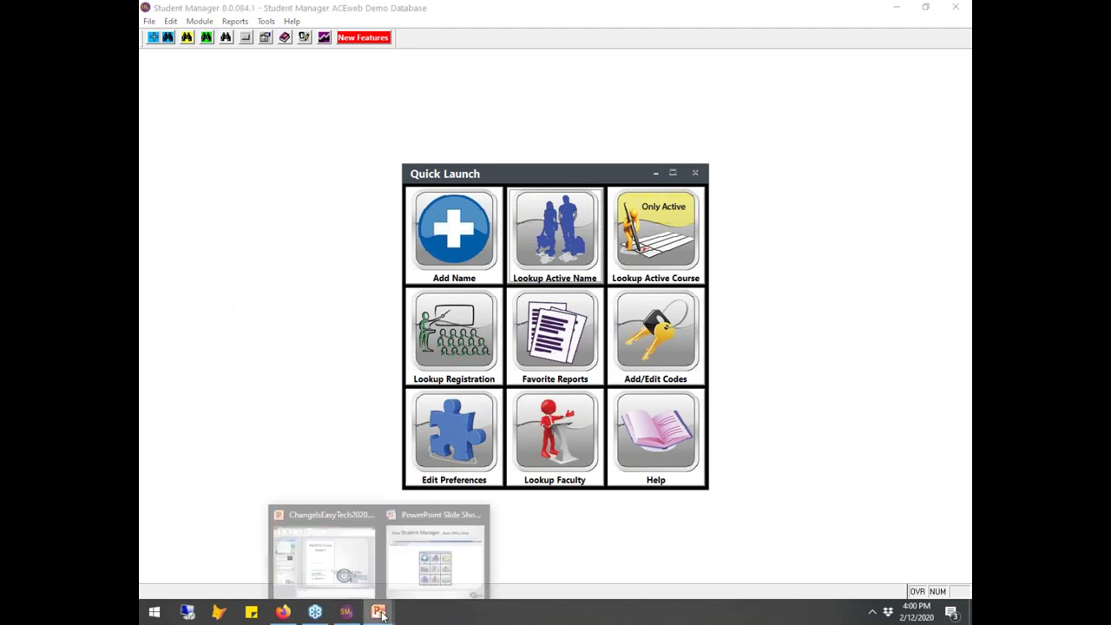
pyautogui.click(450, 584)
pyautogui.press('Right')
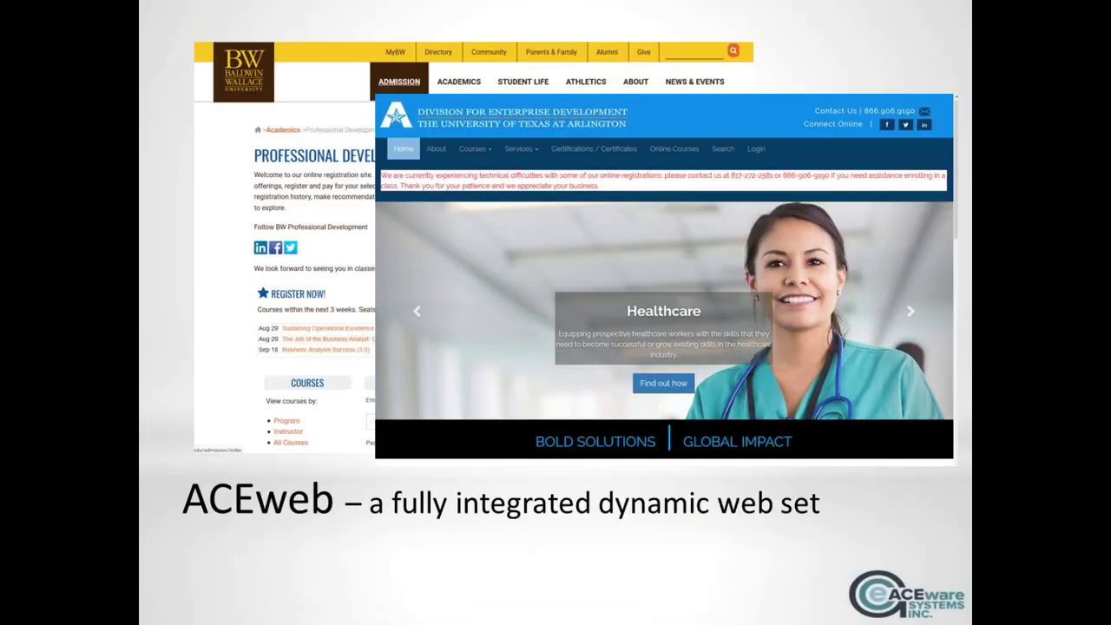